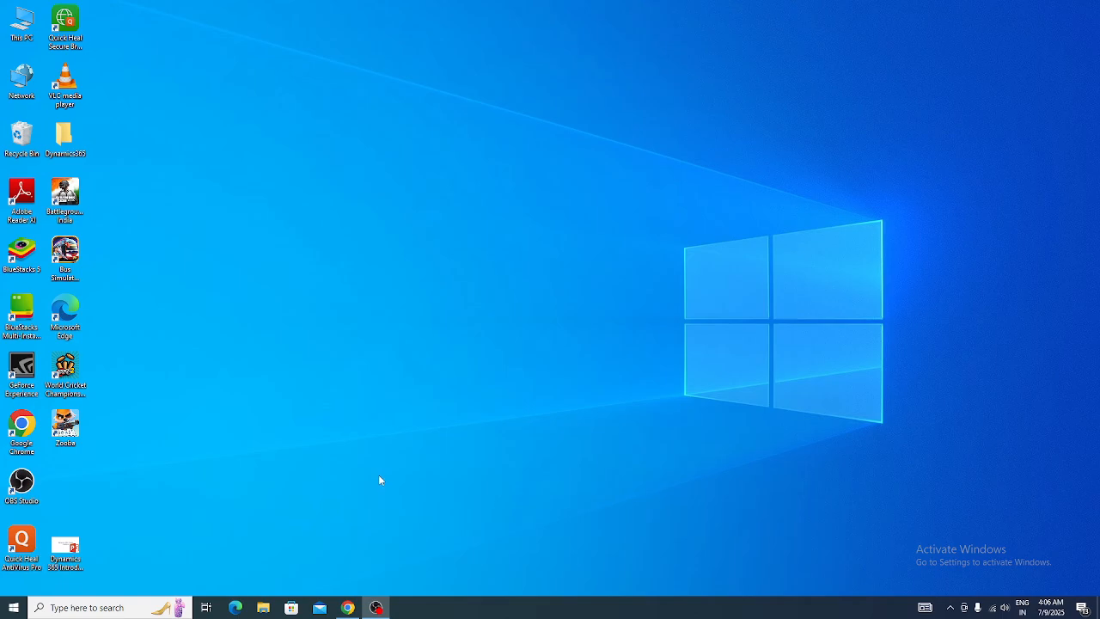
# Switch to the Power Apps solution in Chrome and play the Leave Managment App from its apps.
pyautogui.click(347, 606)
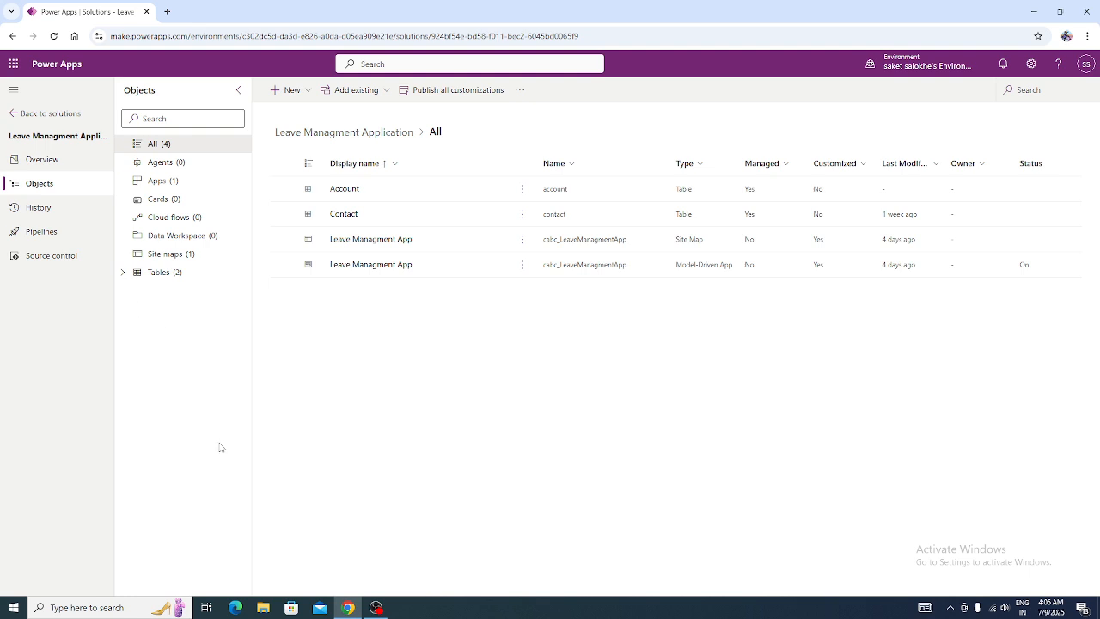
pyautogui.click(123, 273)
pyautogui.click(162, 291)
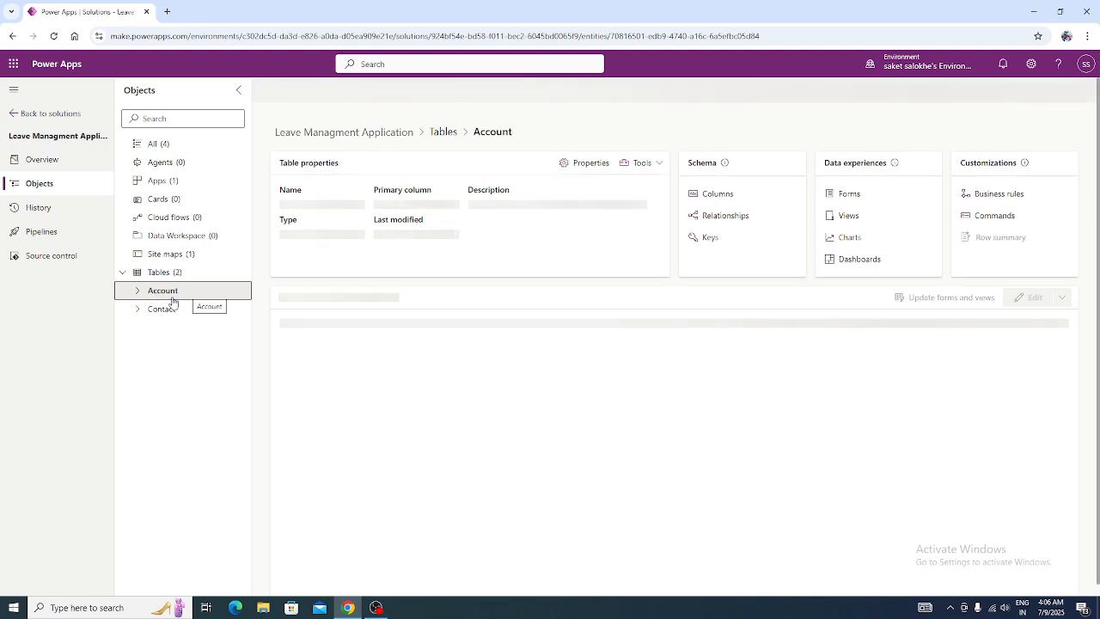
pyautogui.click(181, 186)
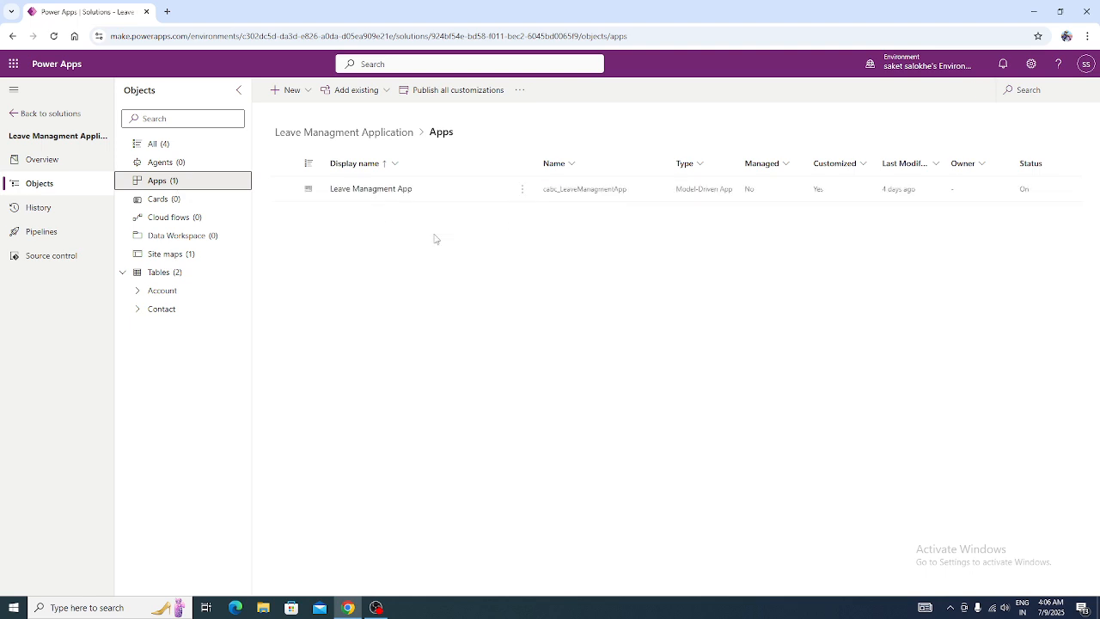
pyautogui.click(523, 193)
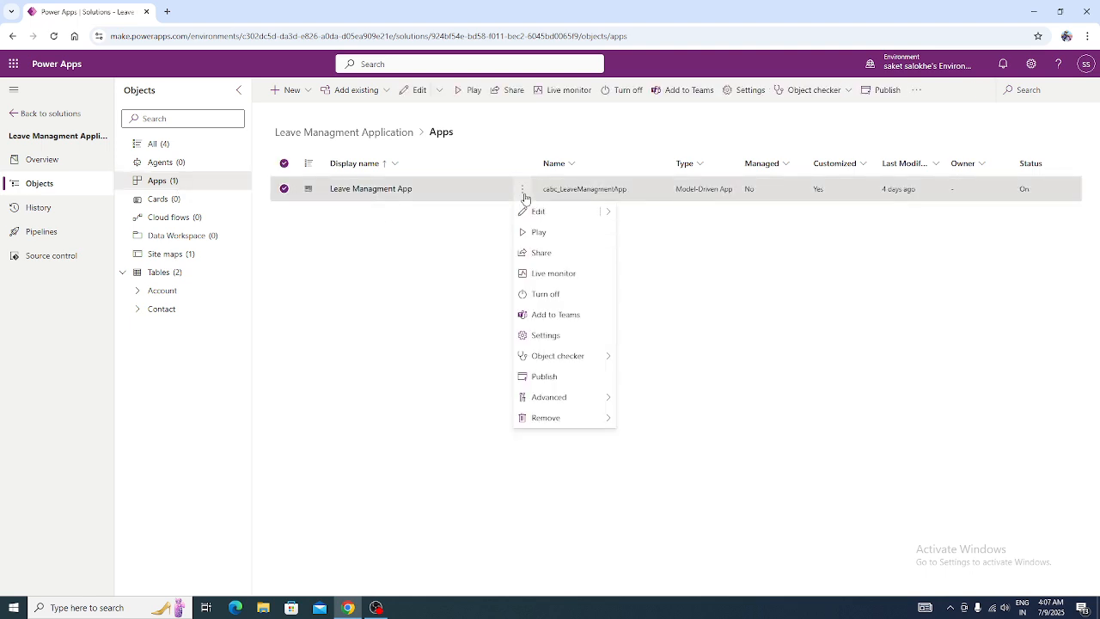
pyautogui.click(537, 232)
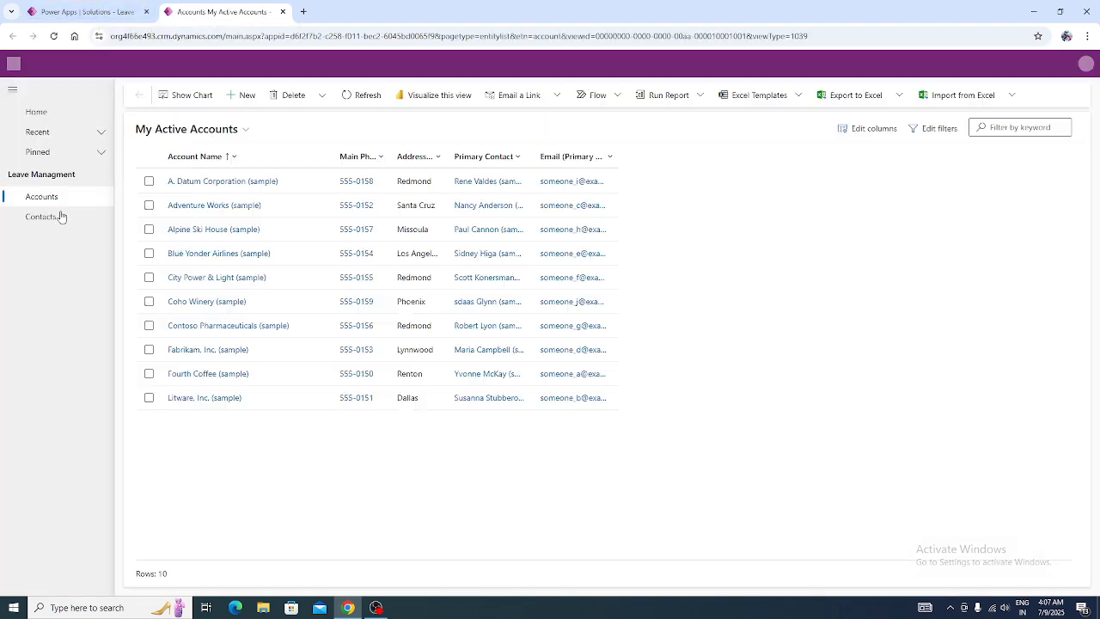
# Open the A. Datum Corporation (sample) account and examine its Summary, Details and Related sections and its available forms.
pyautogui.click(199, 188)
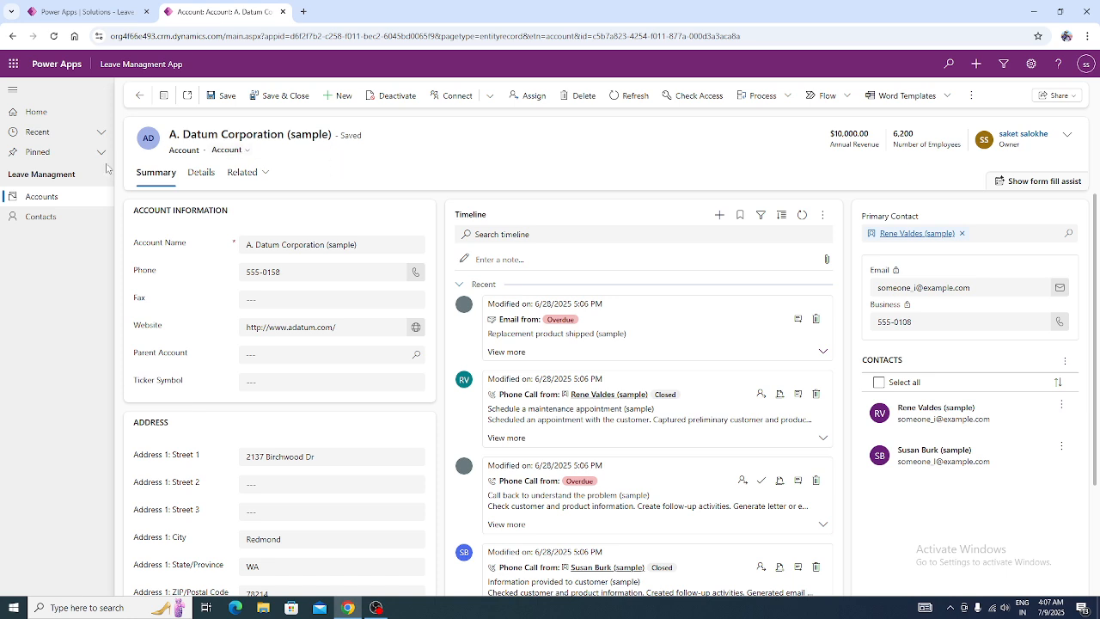
pyautogui.click(205, 174)
pyautogui.click(242, 174)
pyautogui.click(153, 184)
pyautogui.click(152, 184)
pyautogui.click(230, 150)
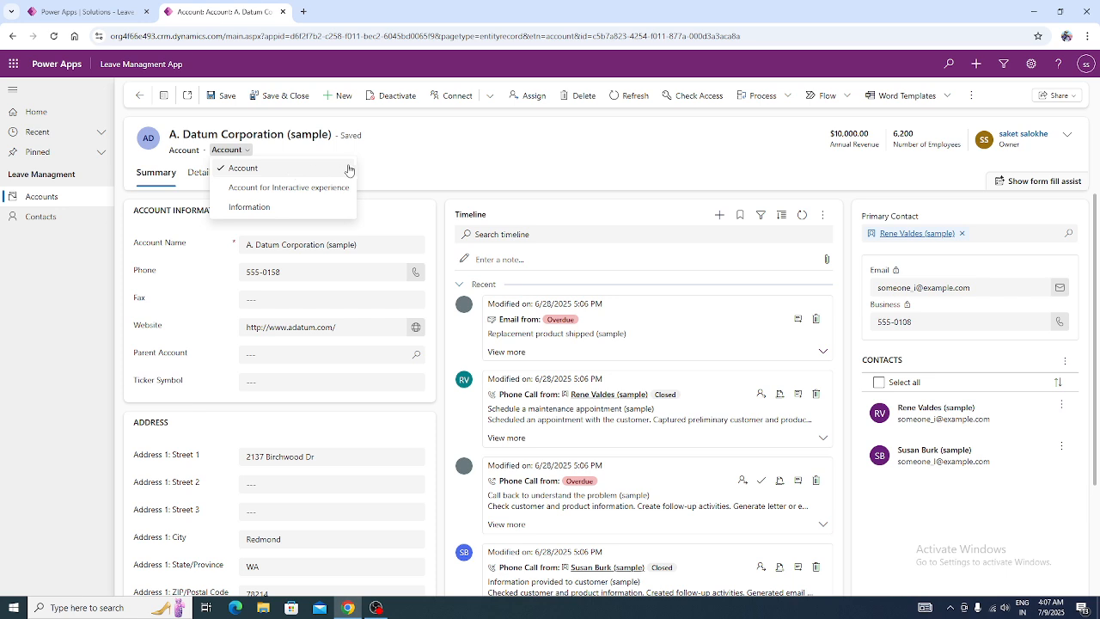
pyautogui.click(434, 169)
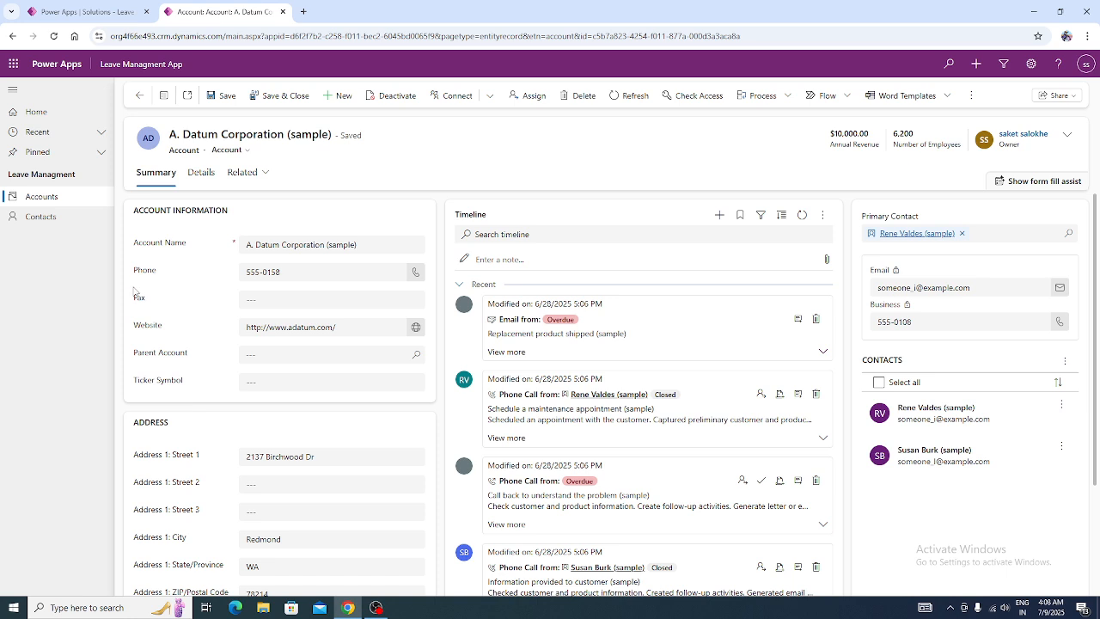
# Return to the Leave Managment Application solution and open the list of forms of the Account table.
pyautogui.moveTo(129, 288); pyautogui.dragTo(147, 310)
pyautogui.click(125, 12)
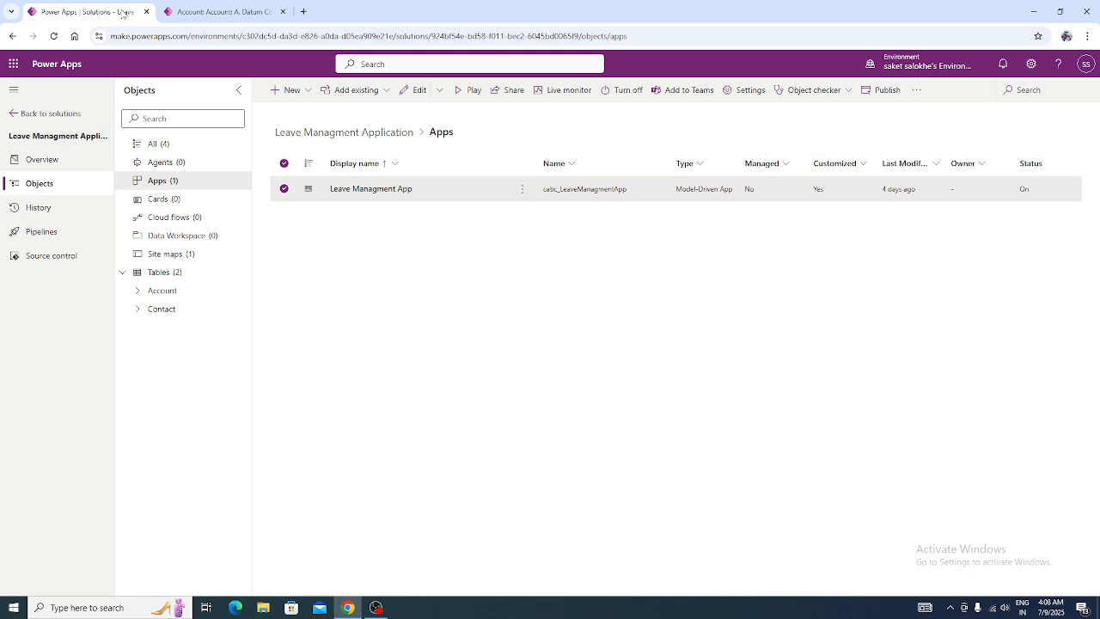
pyautogui.click(163, 290)
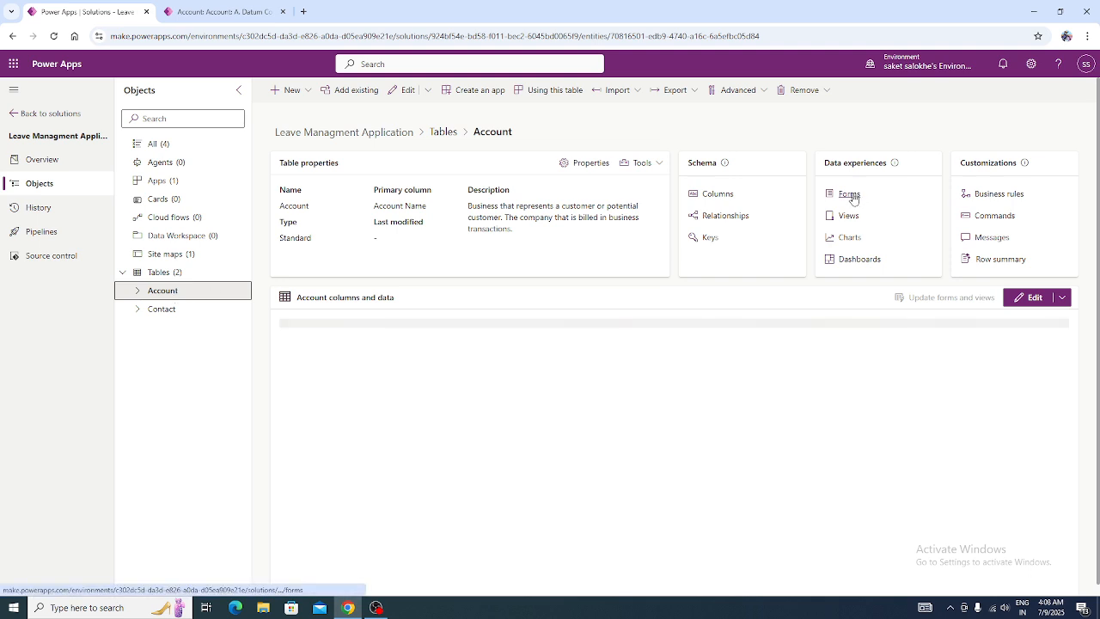
pyautogui.moveTo(824, 163); pyautogui.dragTo(889, 164)
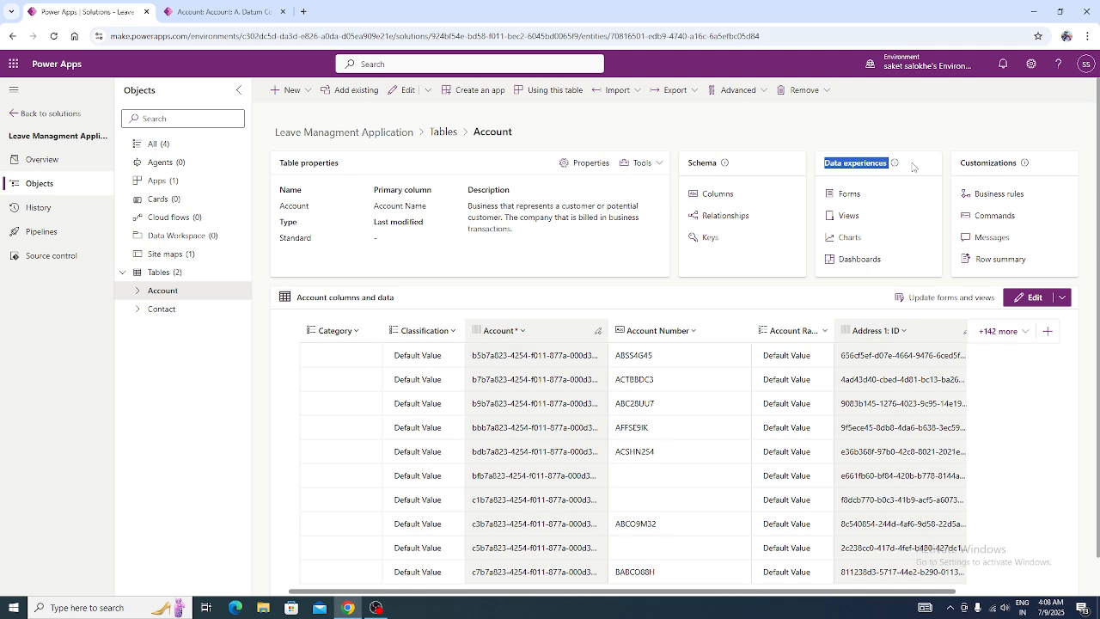
pyautogui.click(850, 197)
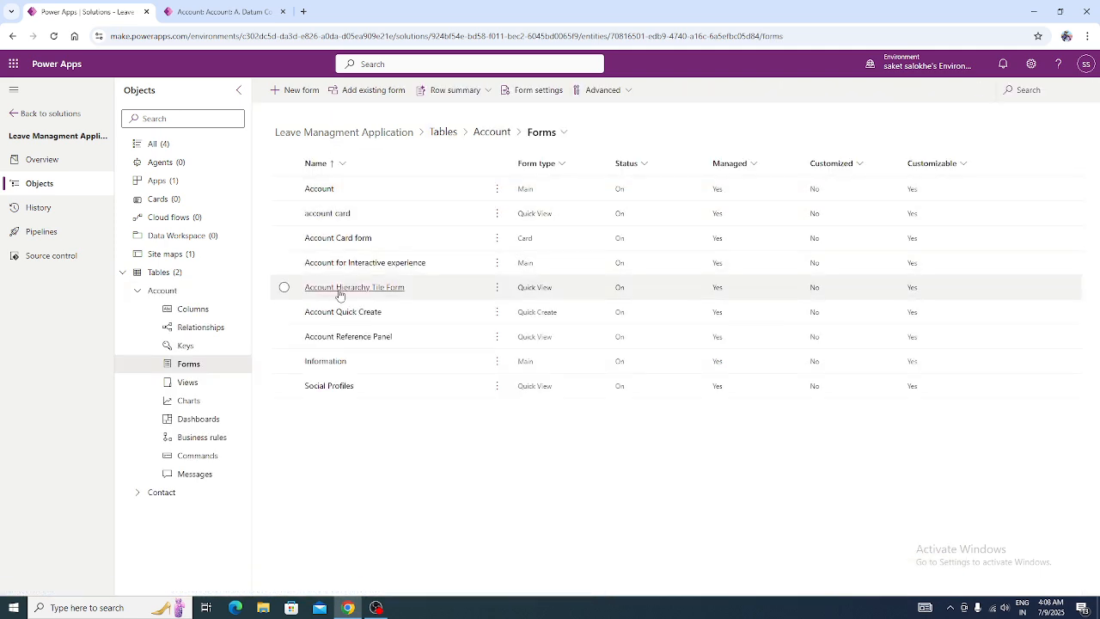
# Check which forms the account record offers, and open the main form named Account for editing.
pyautogui.click(228, 12)
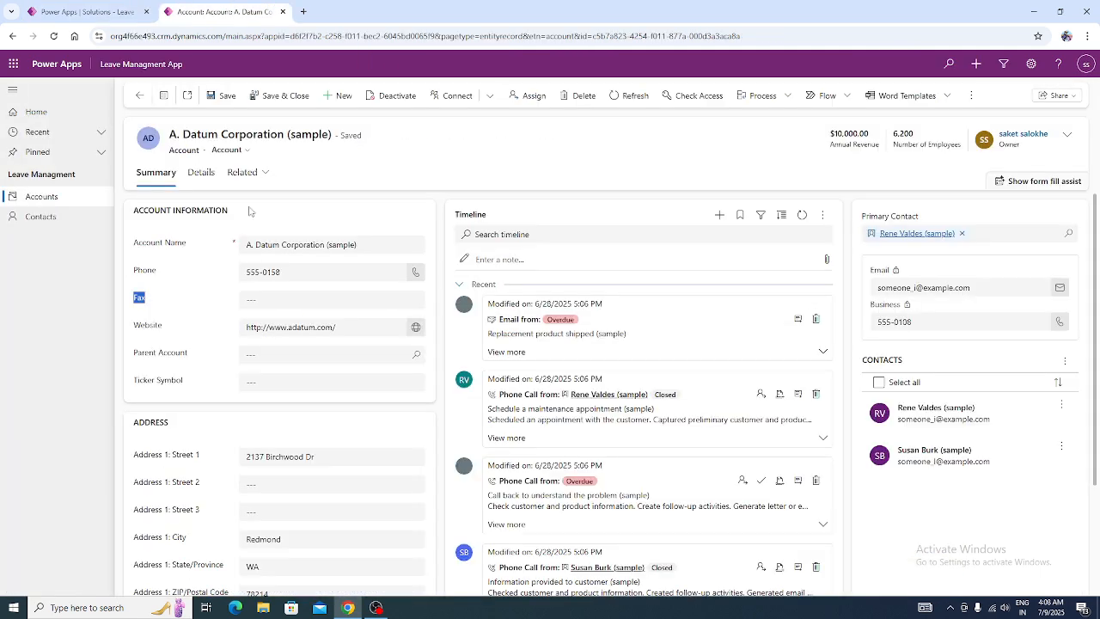
pyautogui.click(244, 152)
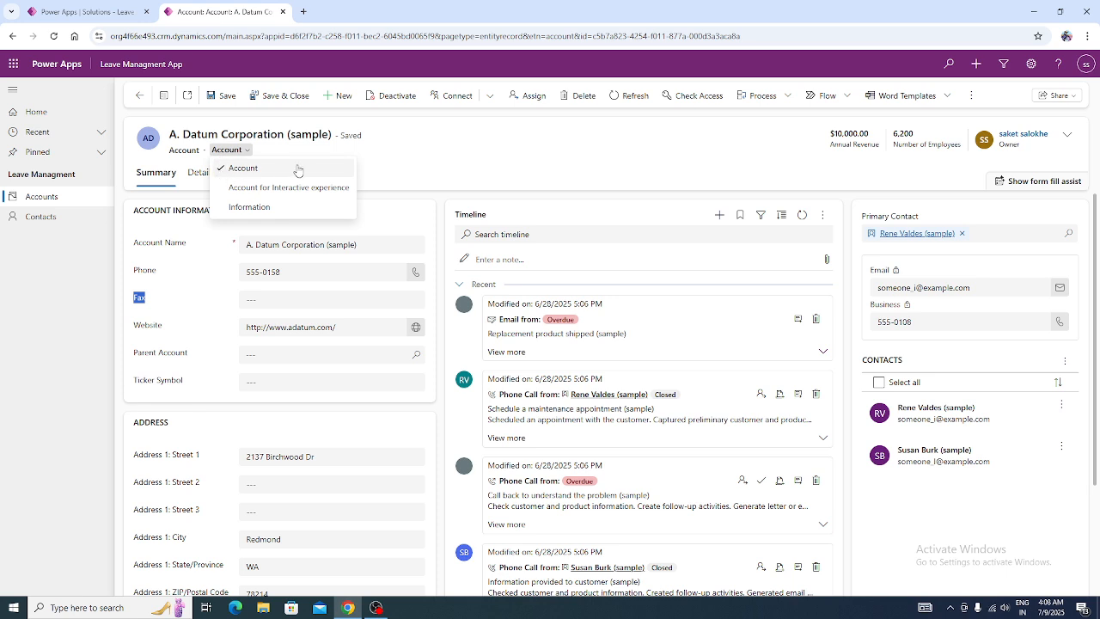
pyautogui.click(102, 10)
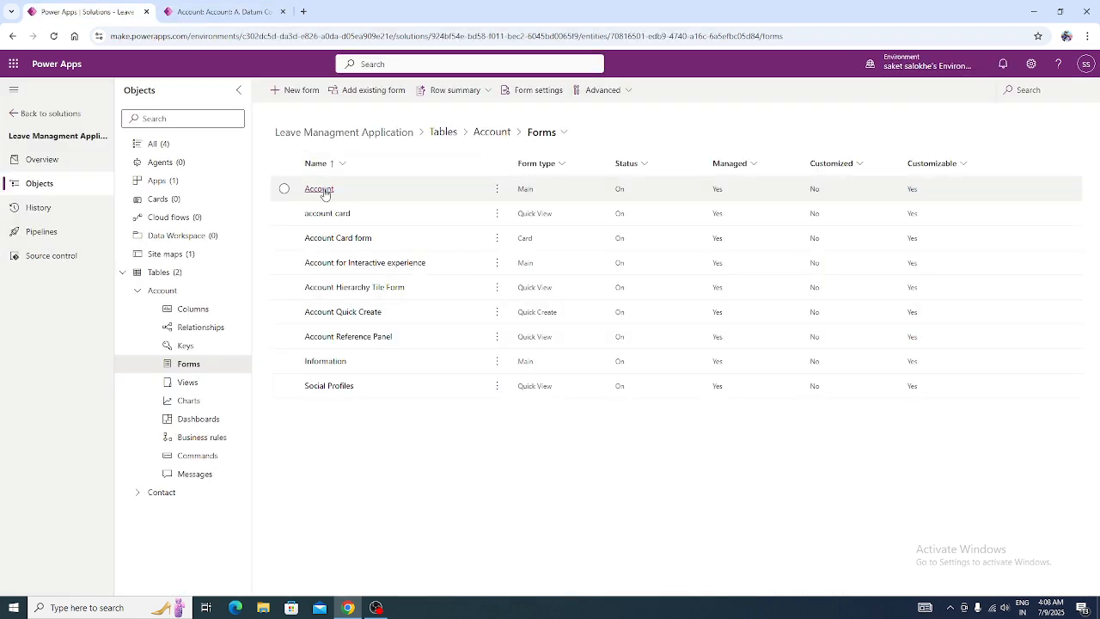
pyautogui.click(498, 192)
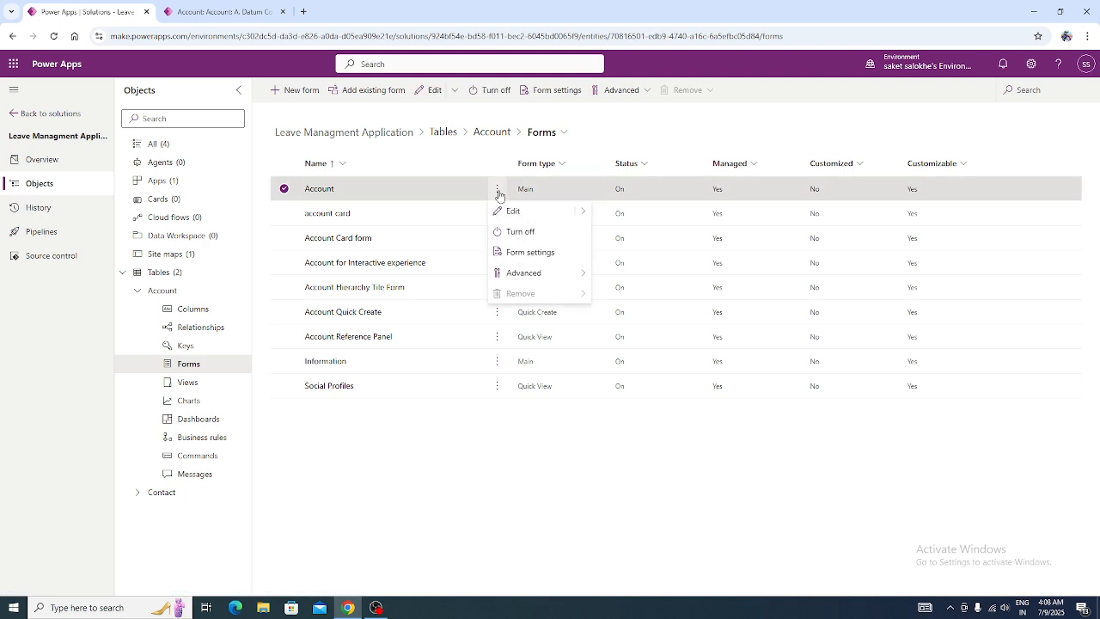
pyautogui.click(510, 211)
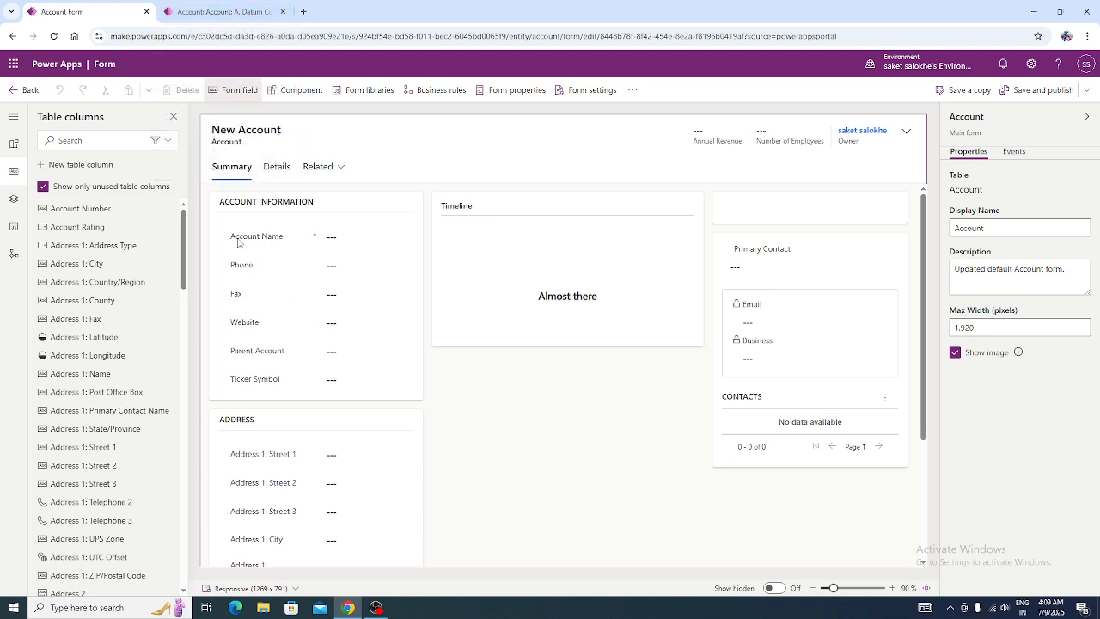
# Compare the Account form's layout in the form designer with the A. Datum Corporation (sample) record.
pyautogui.click(217, 11)
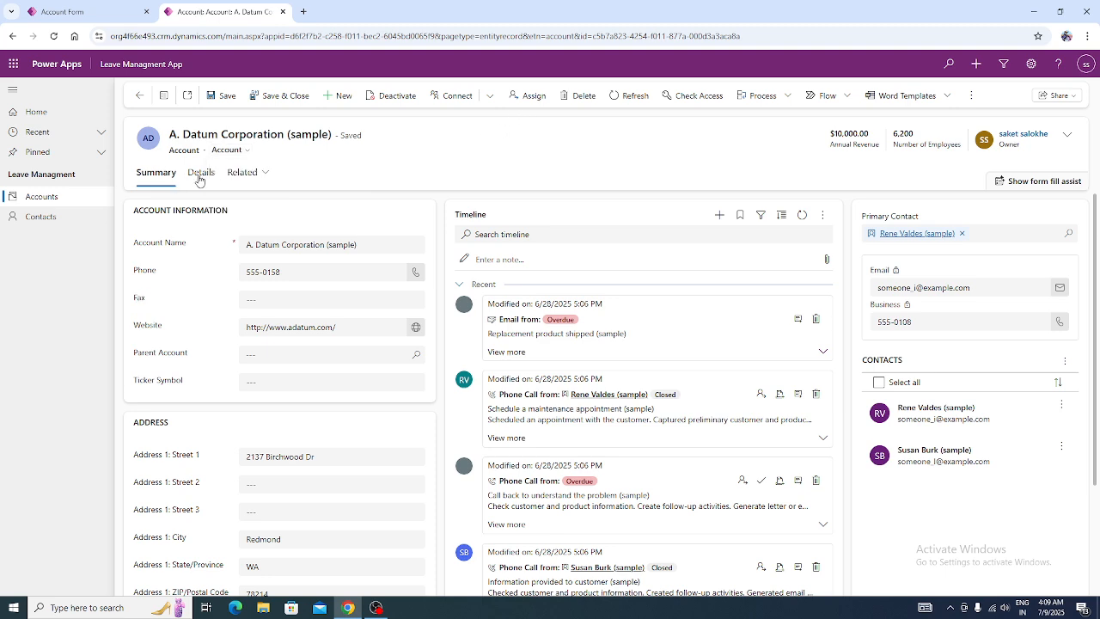
pyautogui.click(109, 12)
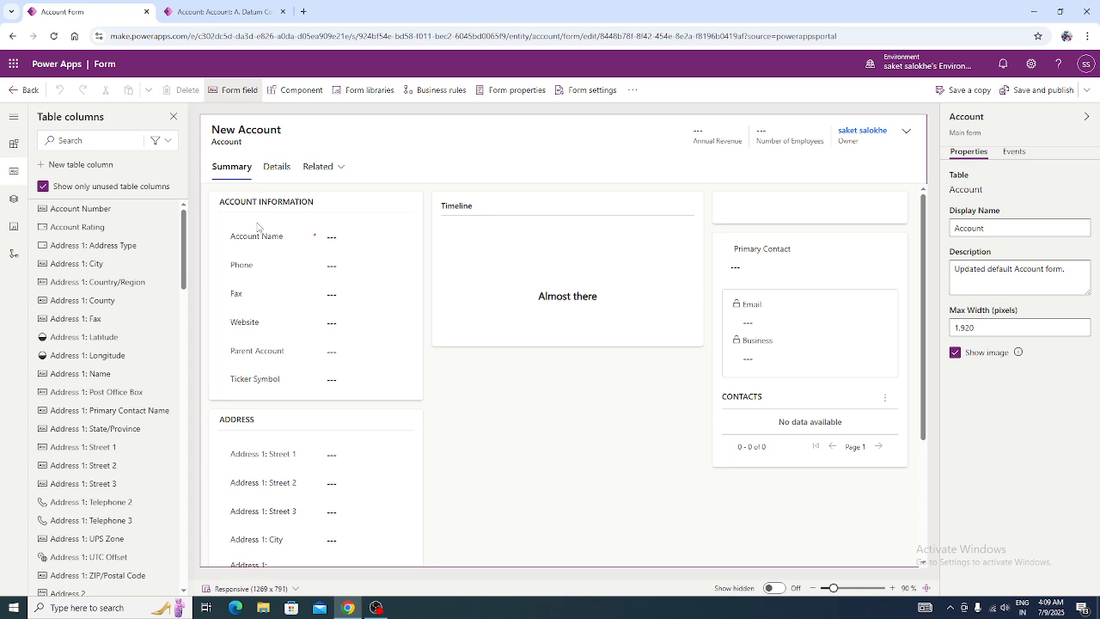
pyautogui.click(228, 12)
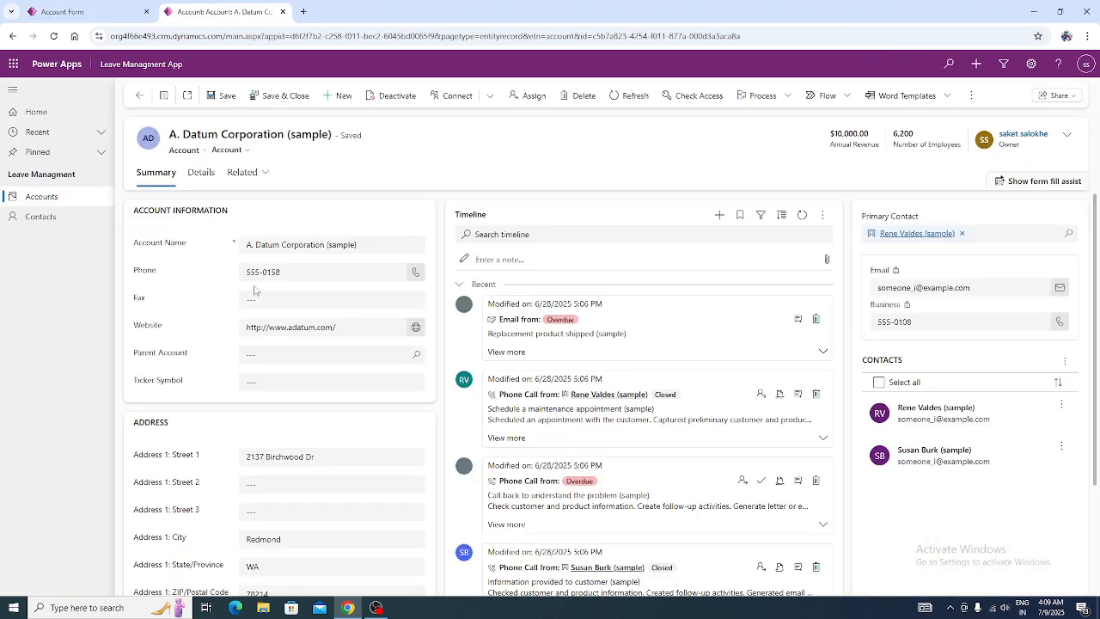
pyautogui.click(73, 11)
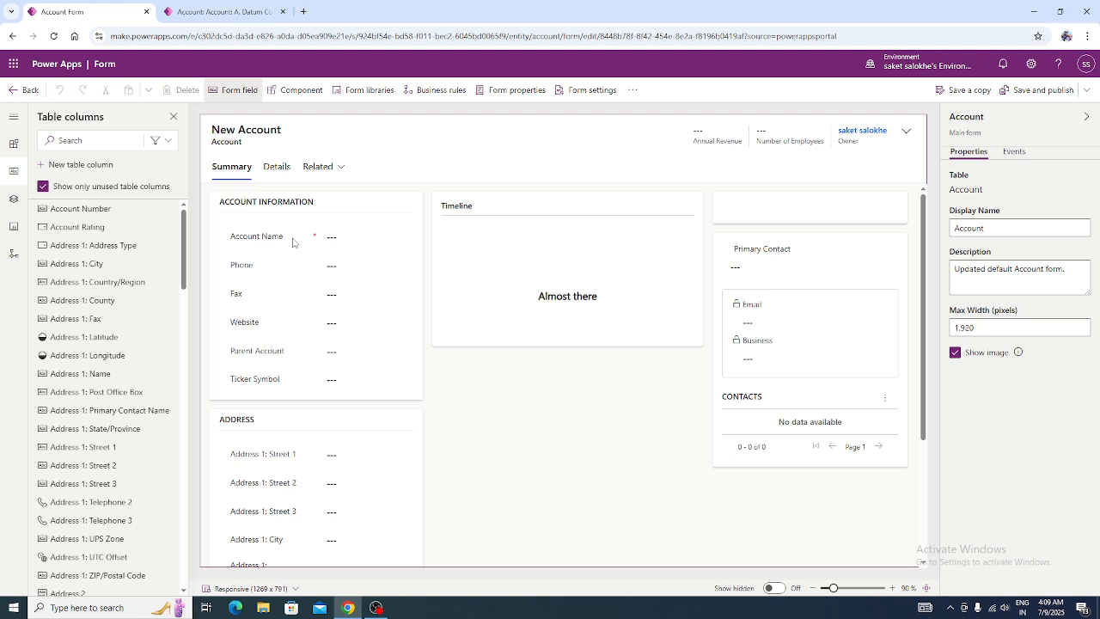
# Remove the Fax field from the form's Account Information section.
pyautogui.click(236, 299)
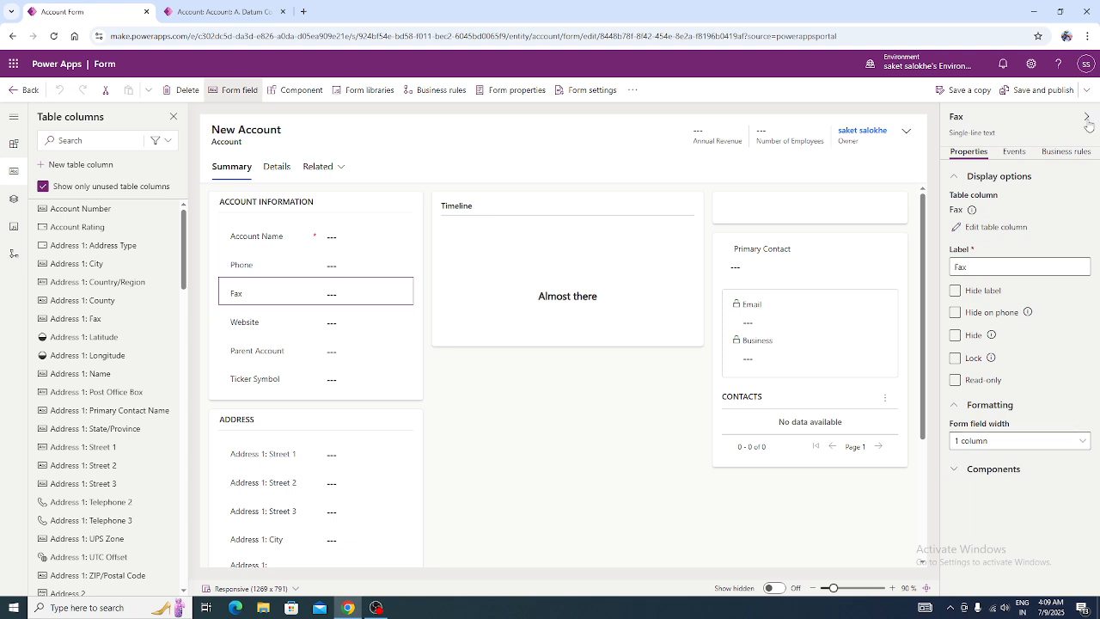
pyautogui.click(1021, 156)
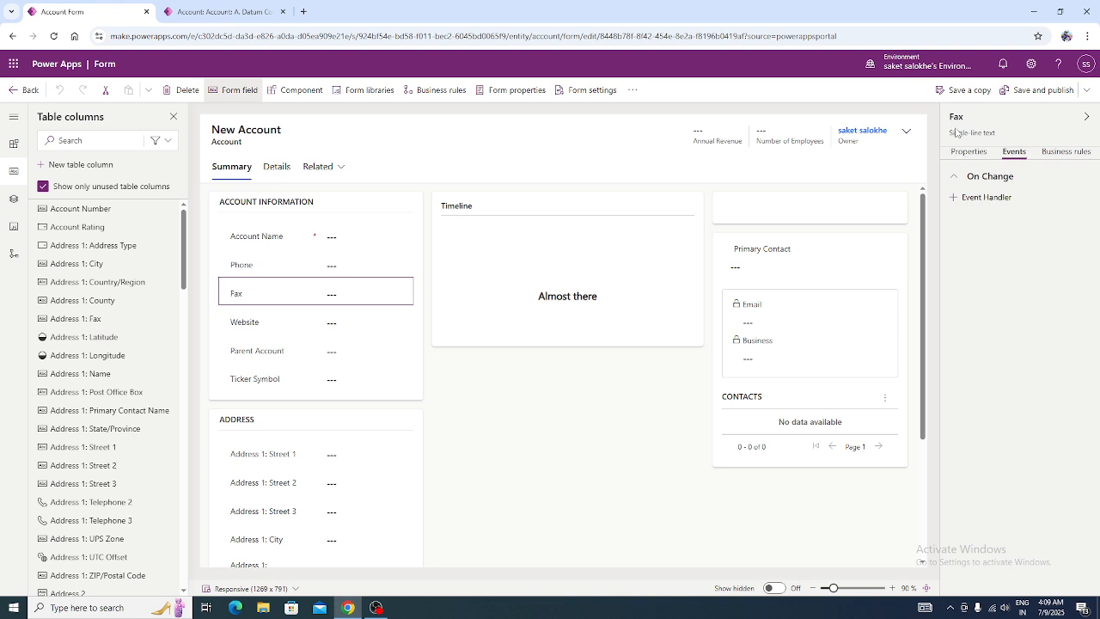
pyautogui.click(962, 155)
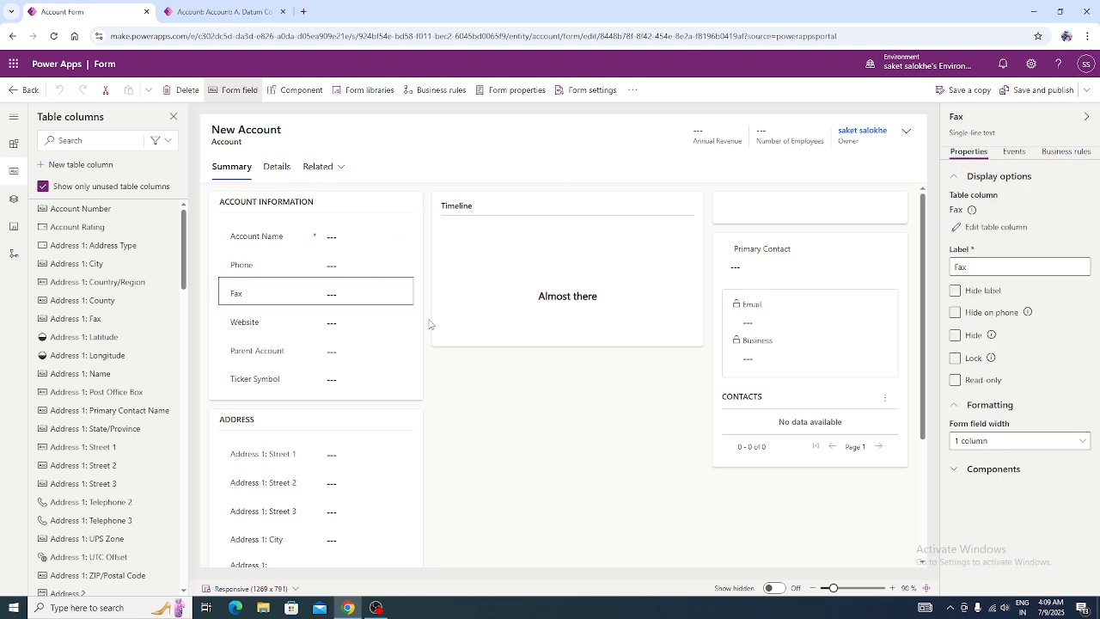
pyautogui.press('Delete')
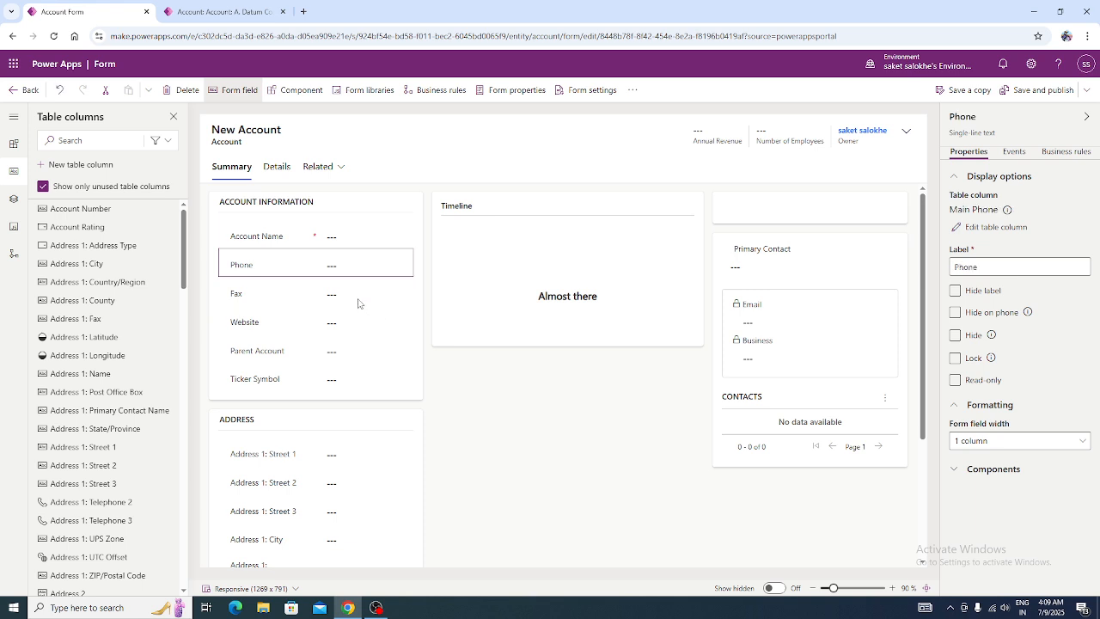
pyautogui.click(271, 302)
pyautogui.rightClick(271, 301)
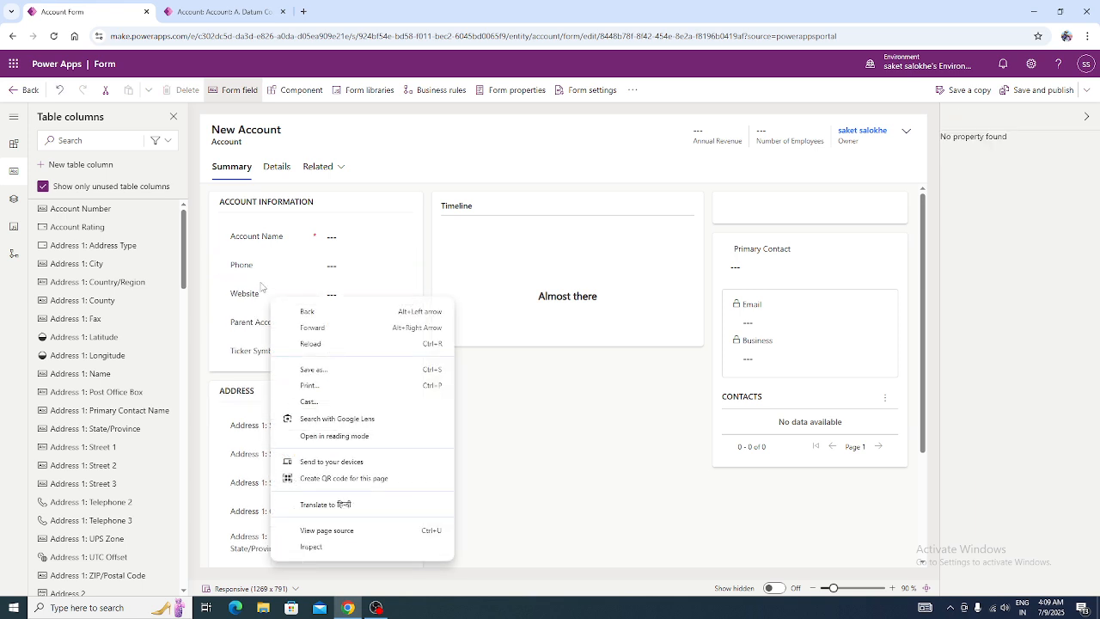
pyautogui.press('Escape')
pyautogui.press('Delete')
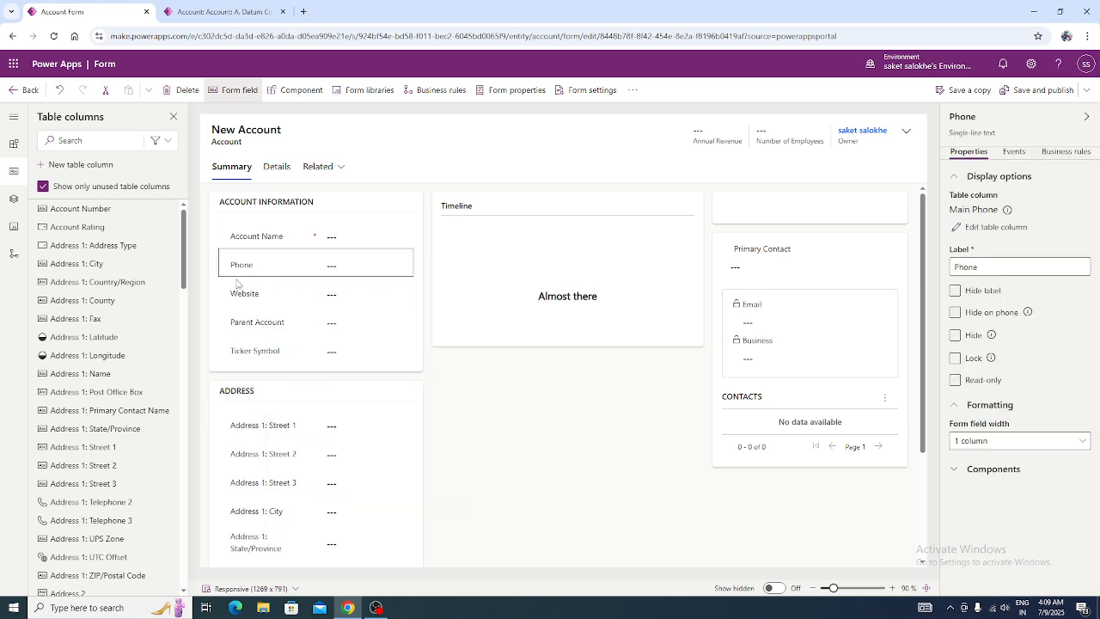
# Look through the unused table columns for Tax Id, search them for "tax", and clear the search.
pyautogui.click(251, 299)
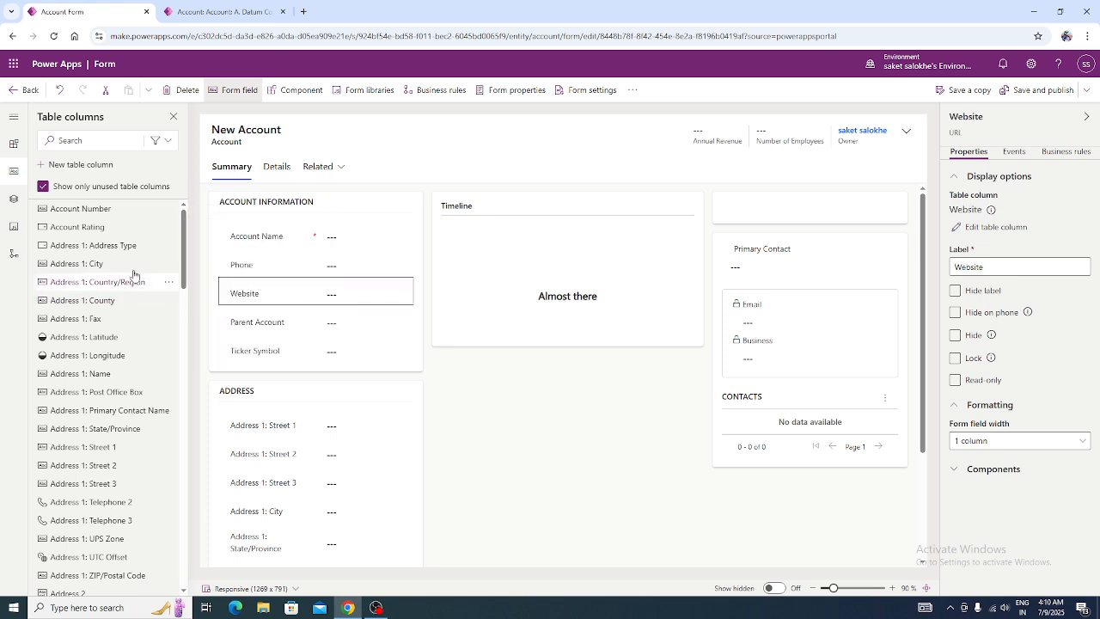
pyautogui.scroll(-2, 77, 250)
pyautogui.scroll(-10, 77, 249)
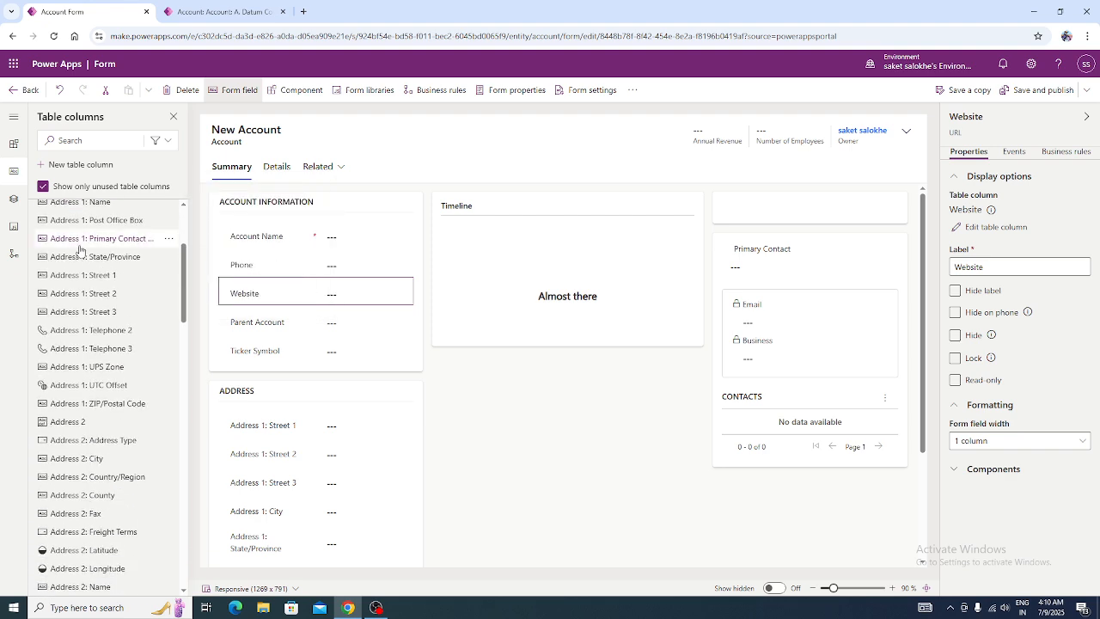
pyautogui.scroll(-15, 94, 302)
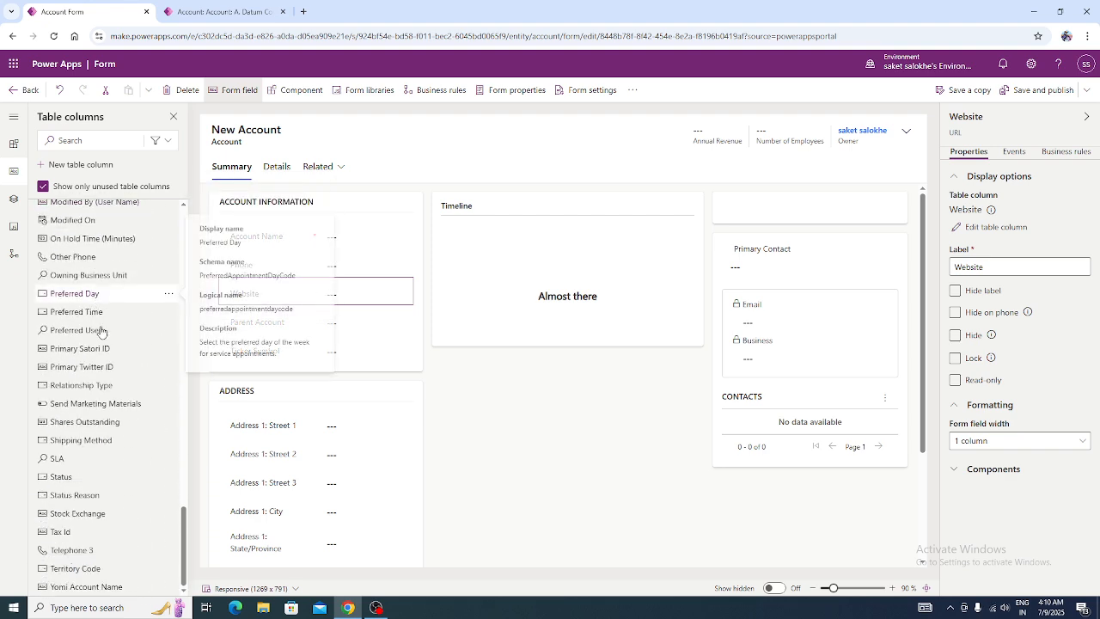
pyautogui.moveTo(61, 536)
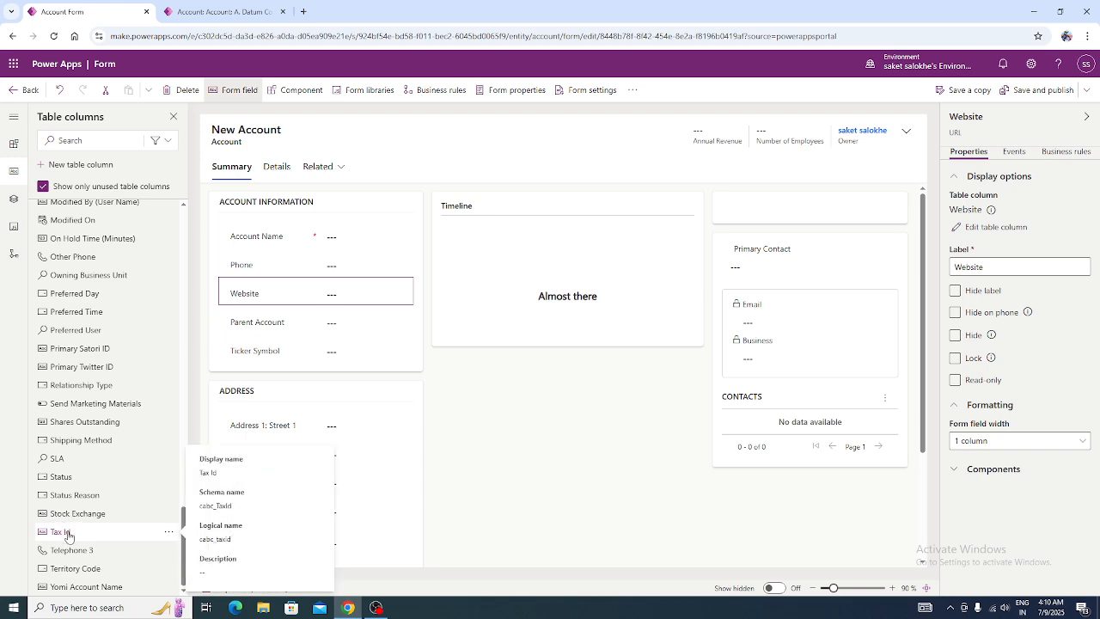
pyautogui.scroll(12, 64, 528)
pyautogui.scroll(6, 60, 515)
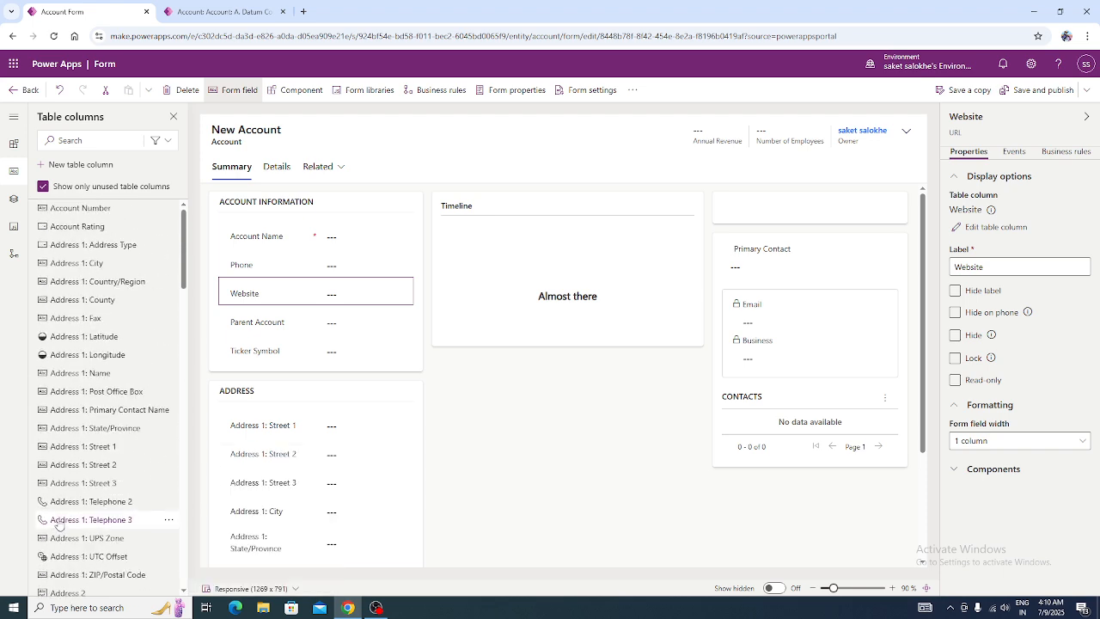
pyautogui.click(97, 142)
pyautogui.write('tax')
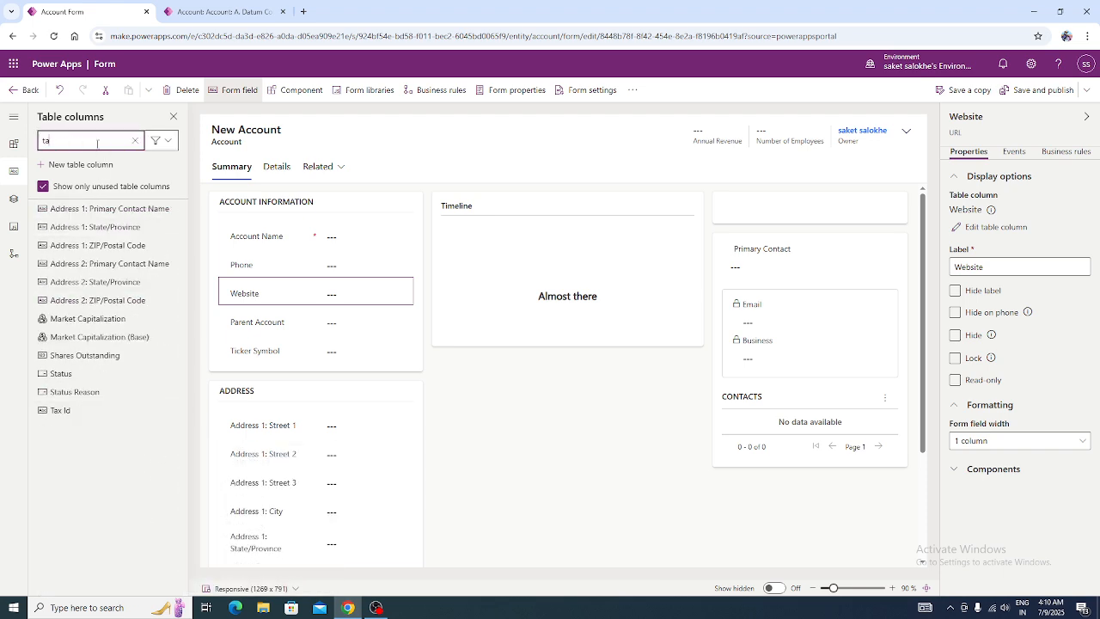
pyautogui.click(135, 140)
# Filter the list of unused table columns to Custom columns only.
pyautogui.click(156, 140)
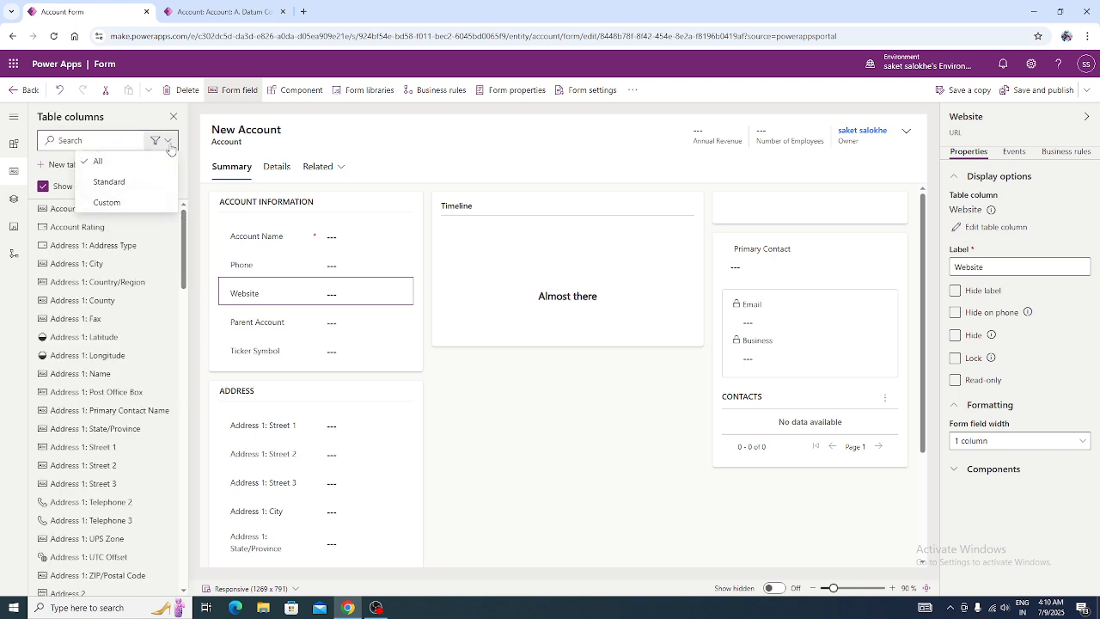
pyautogui.click(117, 207)
pyautogui.moveTo(119, 308)
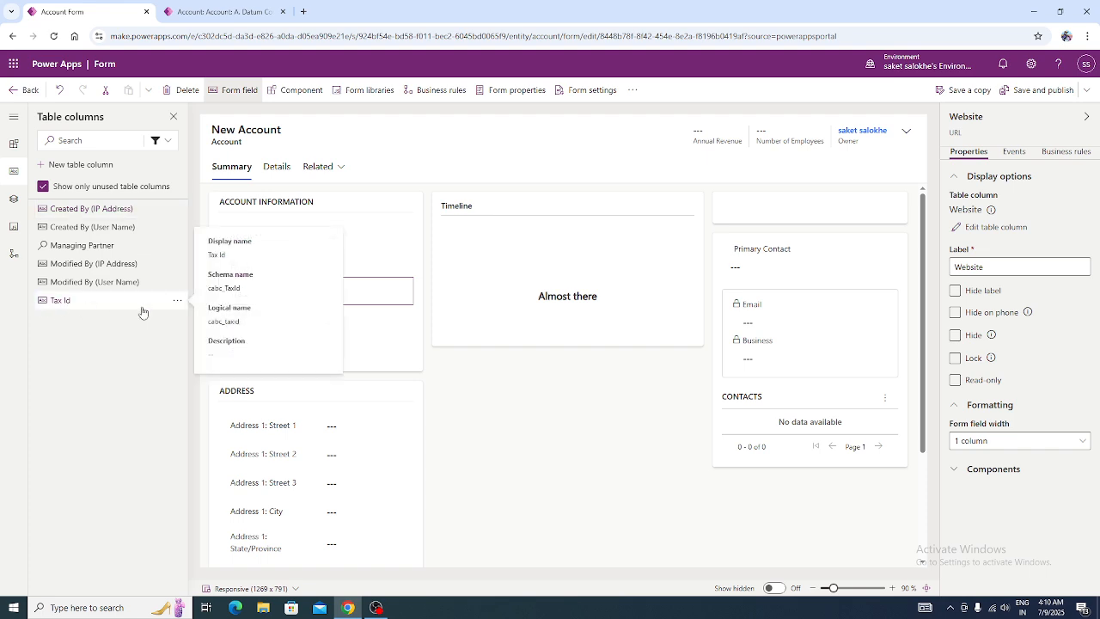
# Set the filter of the unused table columns list back to All and locate the Tax Id column.
pyautogui.click(155, 140)
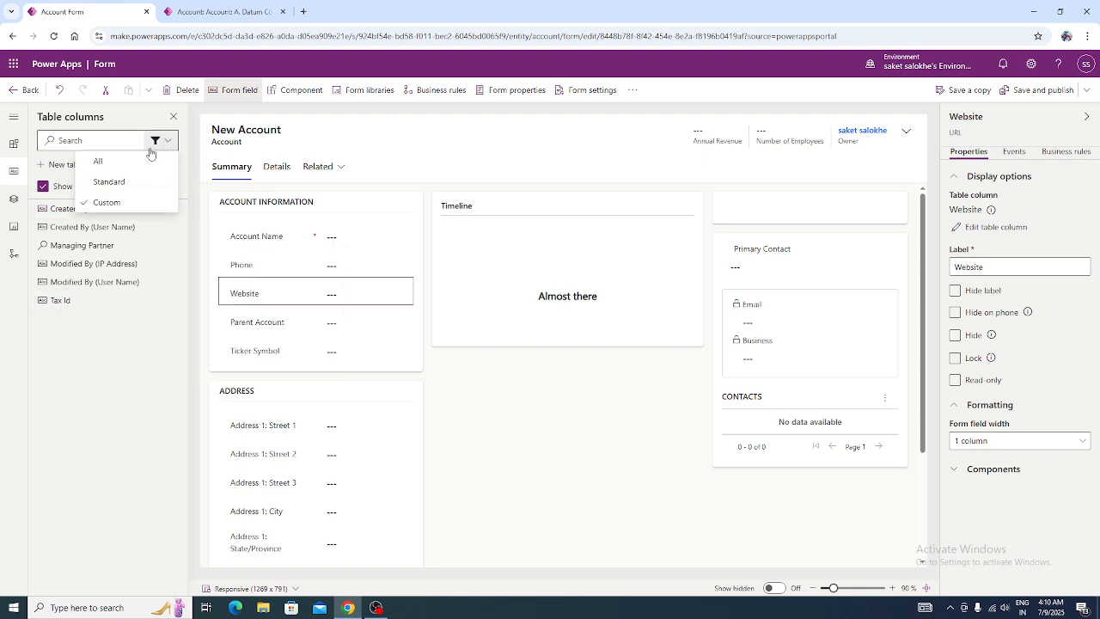
pyautogui.click(133, 166)
pyautogui.scroll(-15, 91, 309)
pyautogui.scroll(-3, 93, 335)
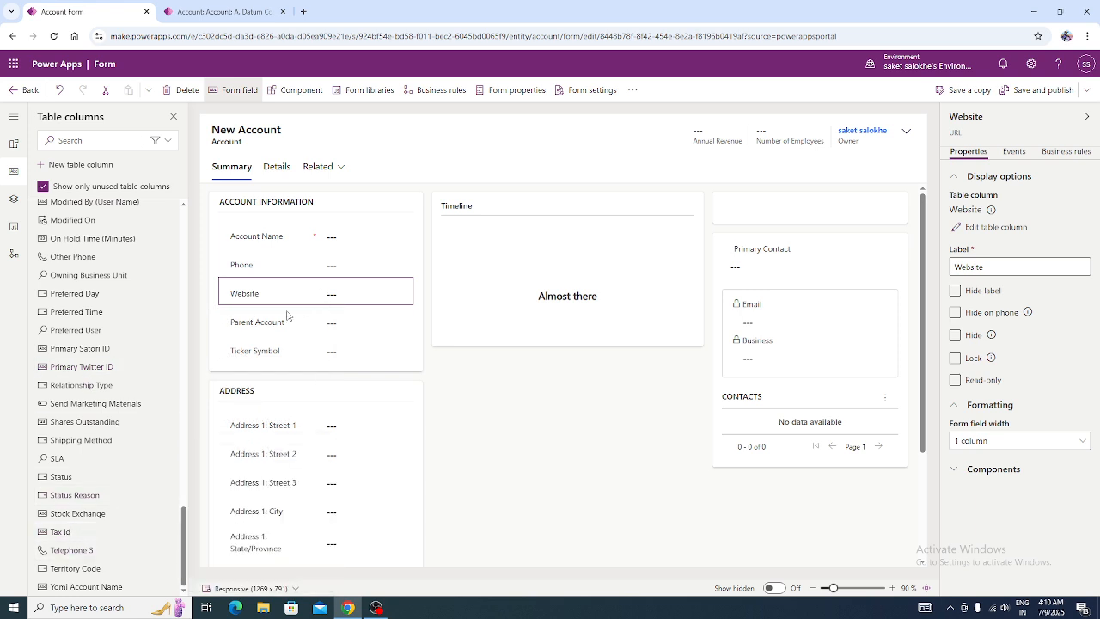
# Add the Tax Id column to the Account Information section, directly below the Phone field.
pyautogui.moveTo(267, 296); pyautogui.dragTo(243, 310)
pyautogui.scroll(-1, 242, 313)
pyautogui.scroll(-1, 246, 329)
pyautogui.scroll(2, 277, 385)
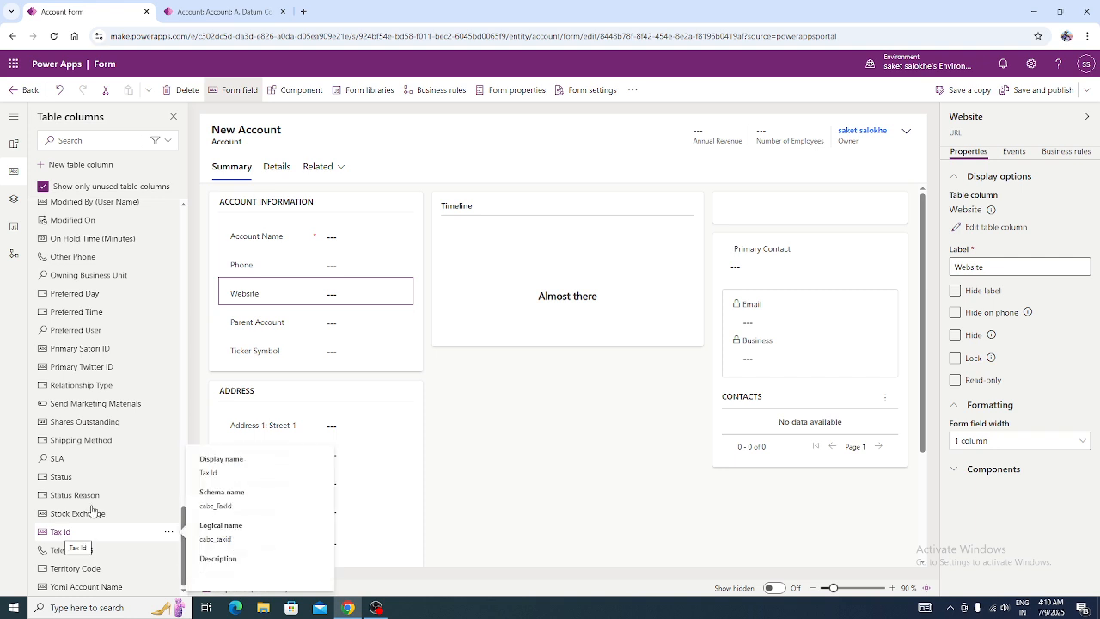
pyautogui.click(262, 271)
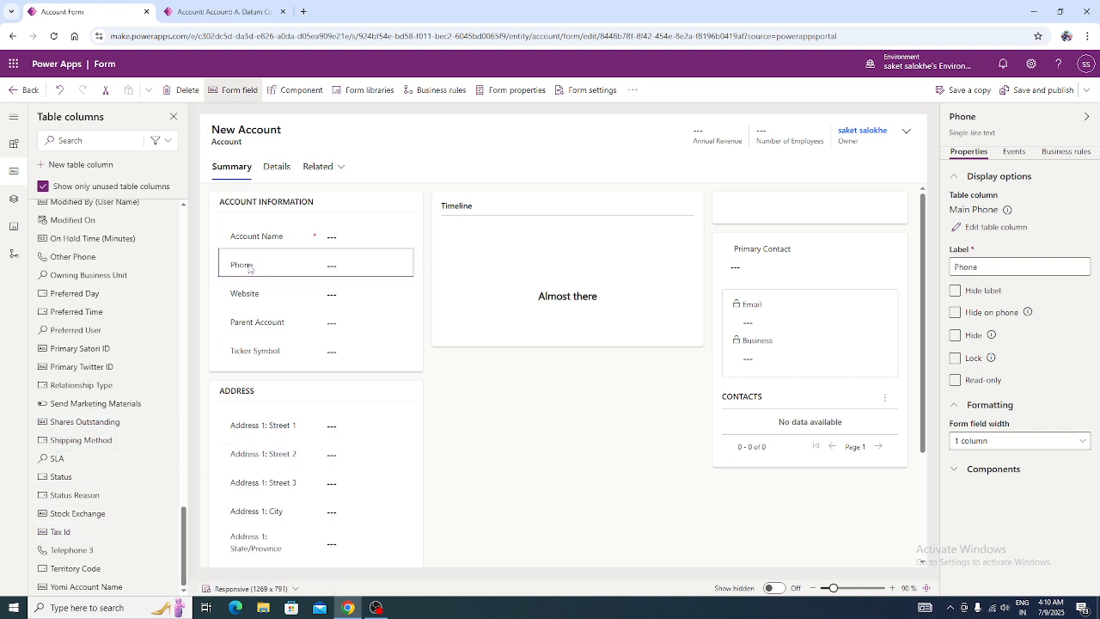
pyautogui.click(68, 533)
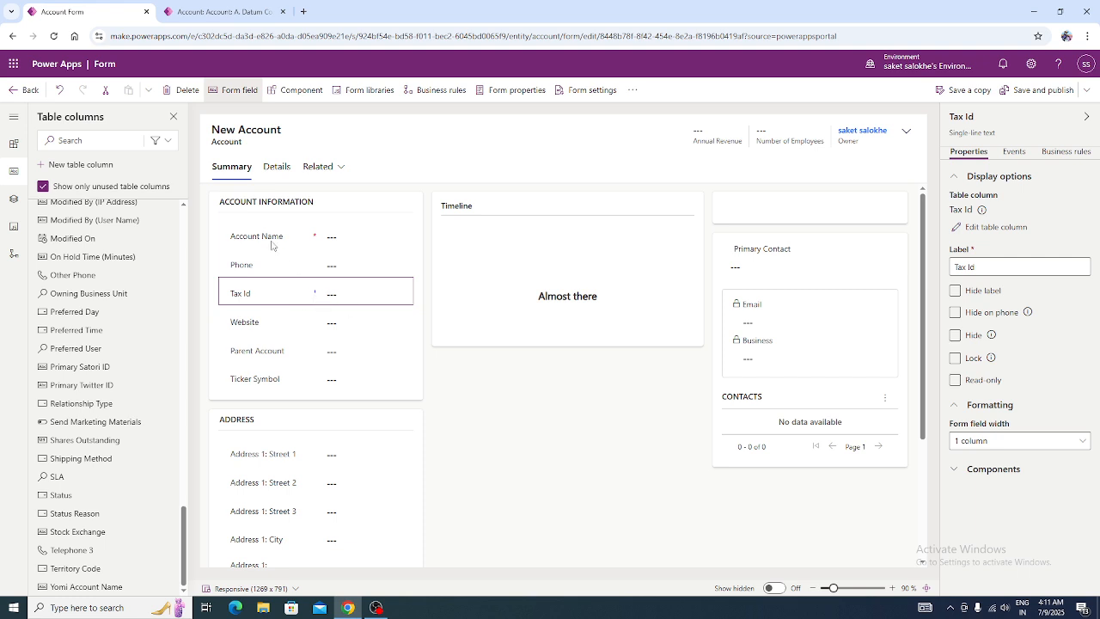
# In a new browser tab, open the Account table's columns in the Leave Managment Application solution.
pyautogui.click(302, 11)
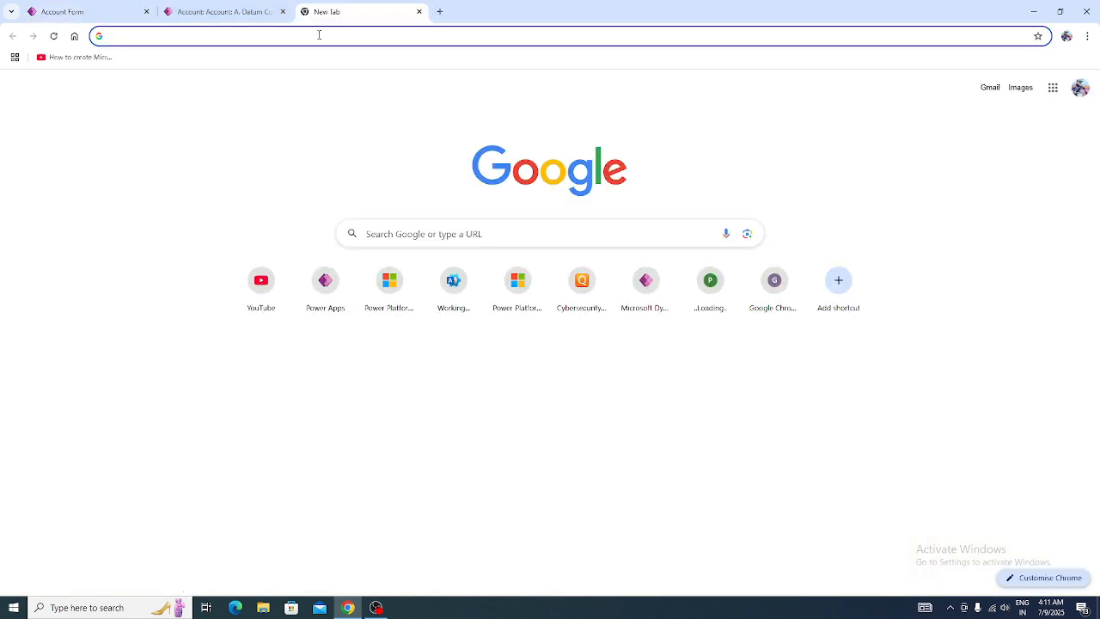
pyautogui.click(325, 280)
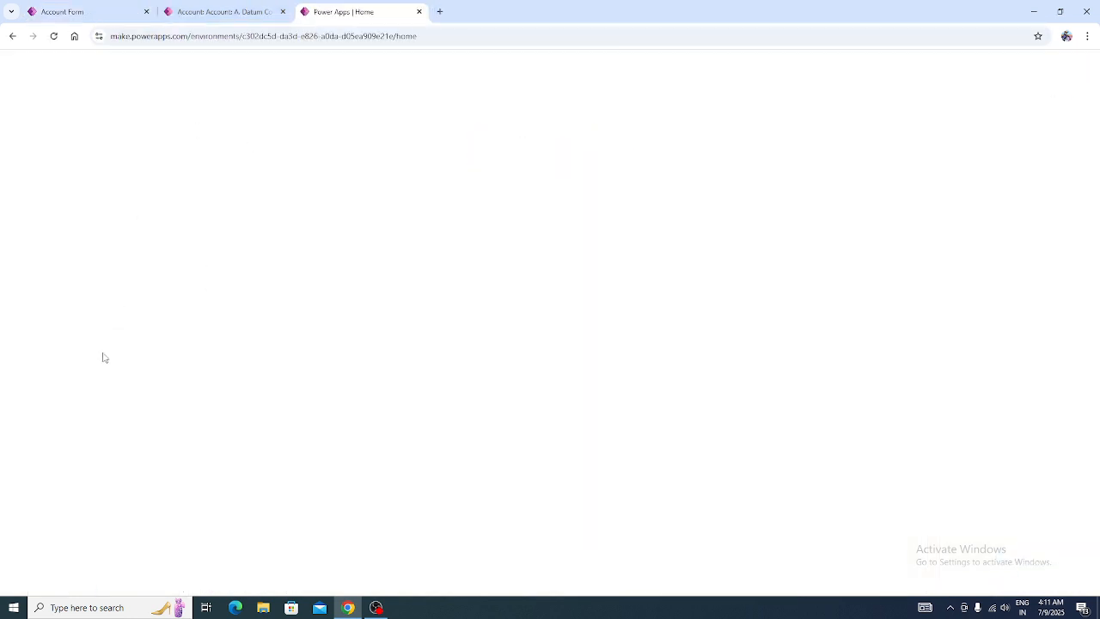
pyautogui.click(54, 304)
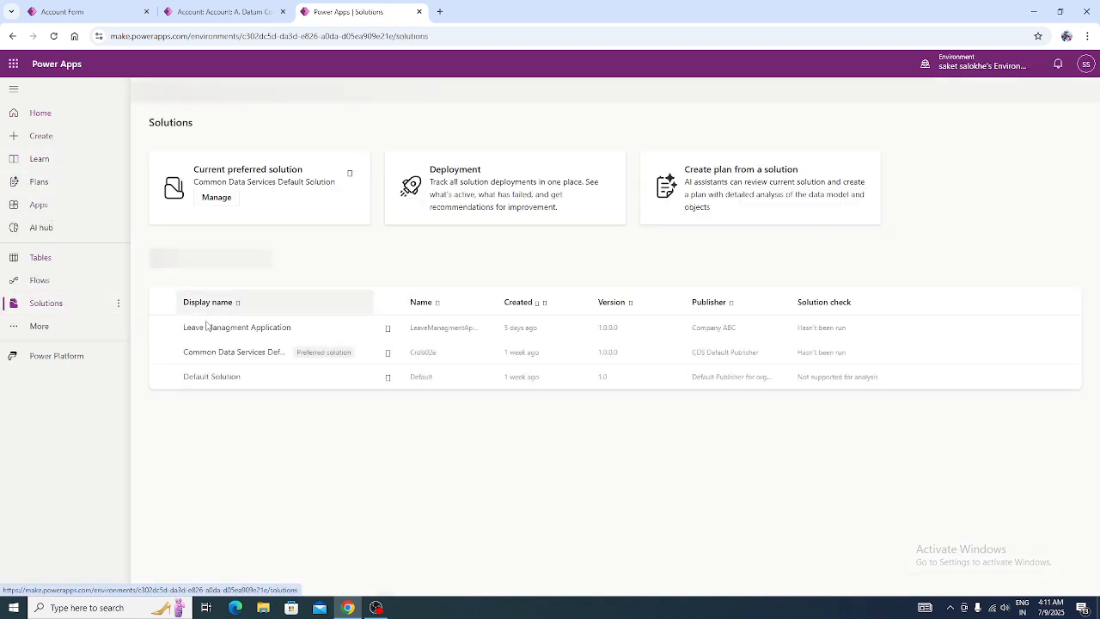
pyautogui.click(212, 330)
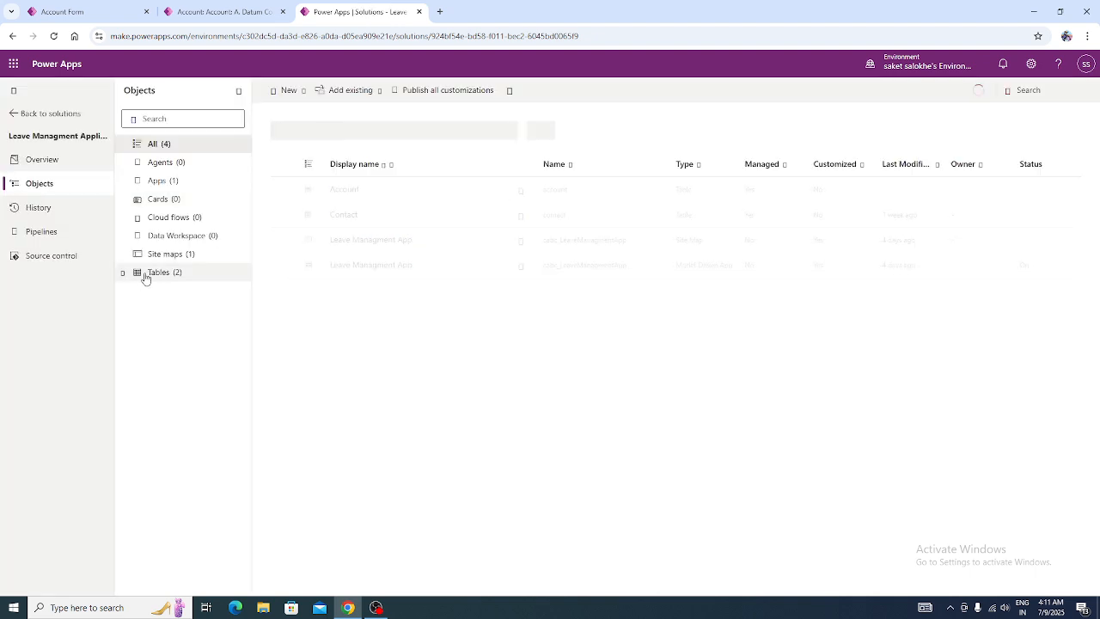
pyautogui.click(123, 272)
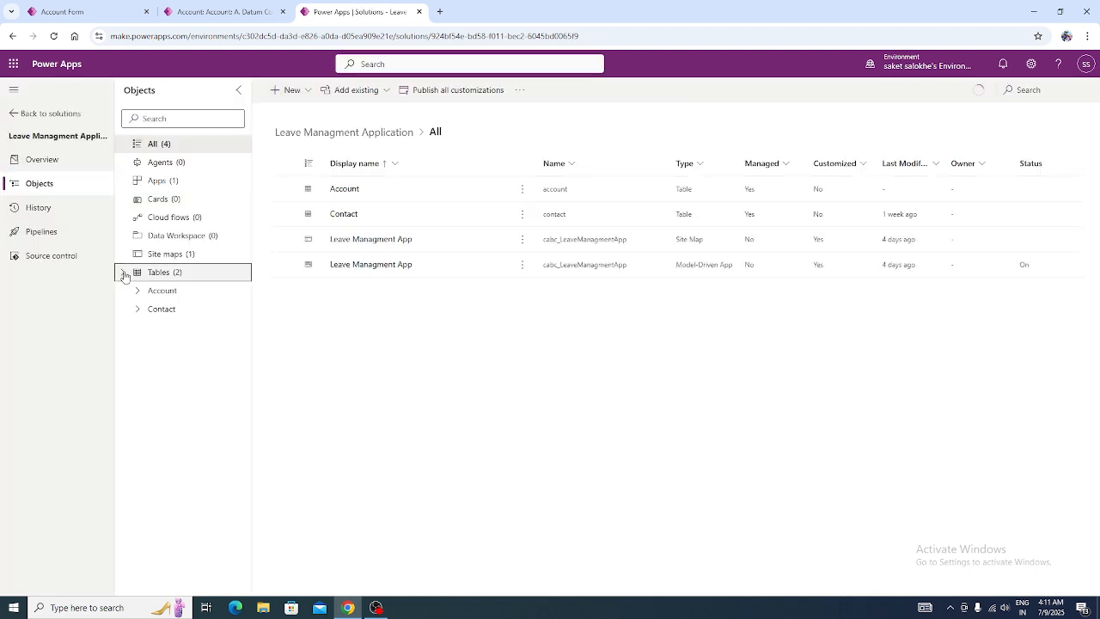
pyautogui.click(163, 291)
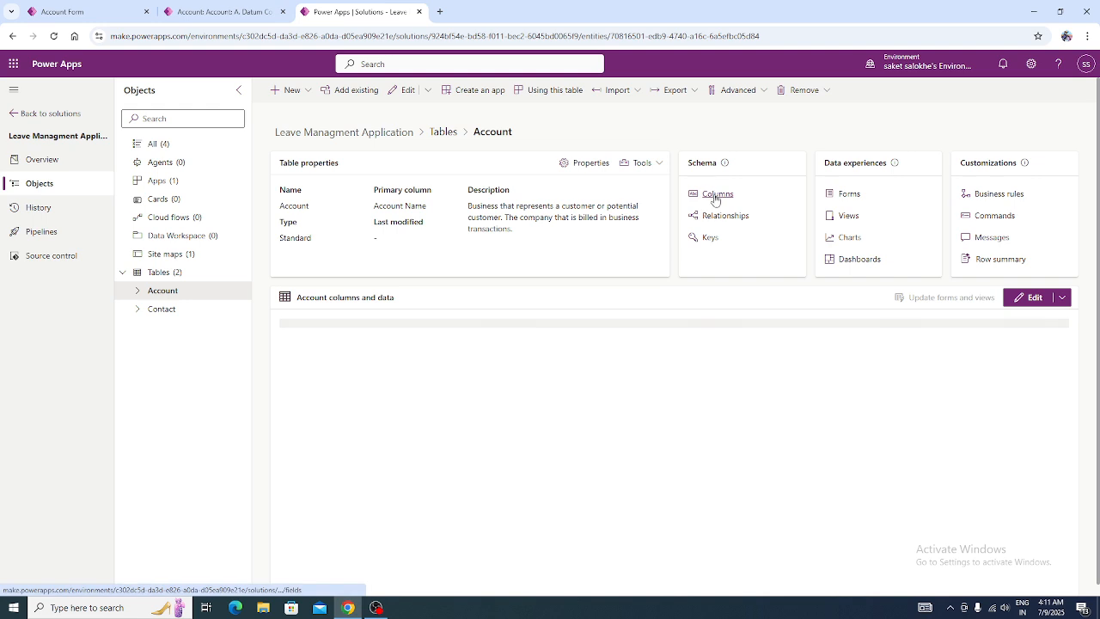
pyautogui.click(716, 197)
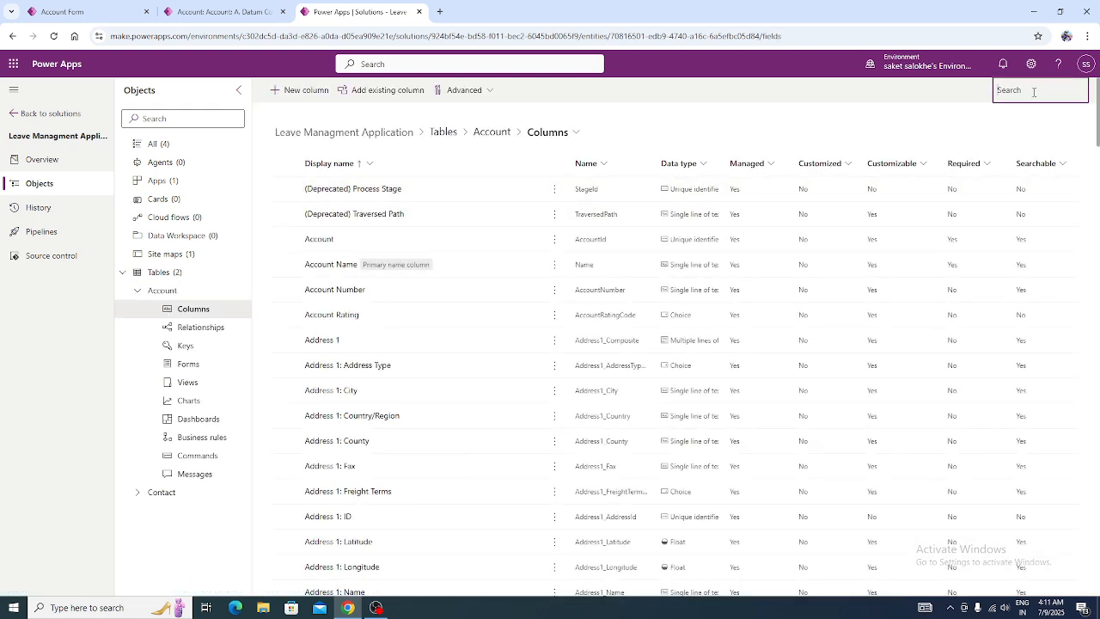
# Search the Account columns for "tax id" and open the Tax Id column's settings to check its Required option.
pyautogui.write('tax id')
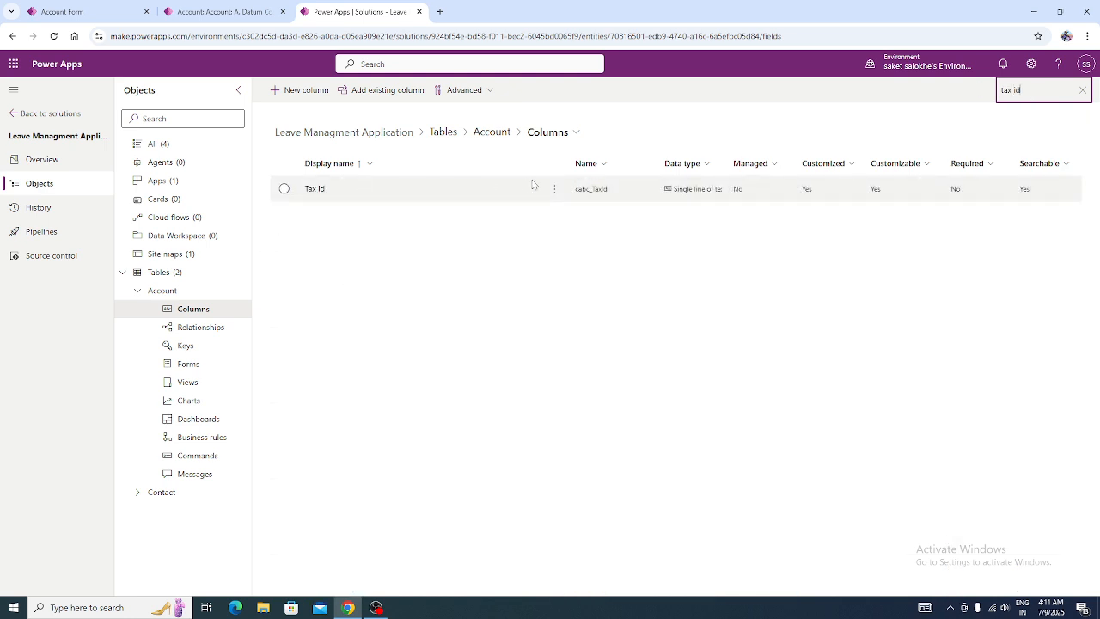
pyautogui.click(556, 190)
pyautogui.click(567, 212)
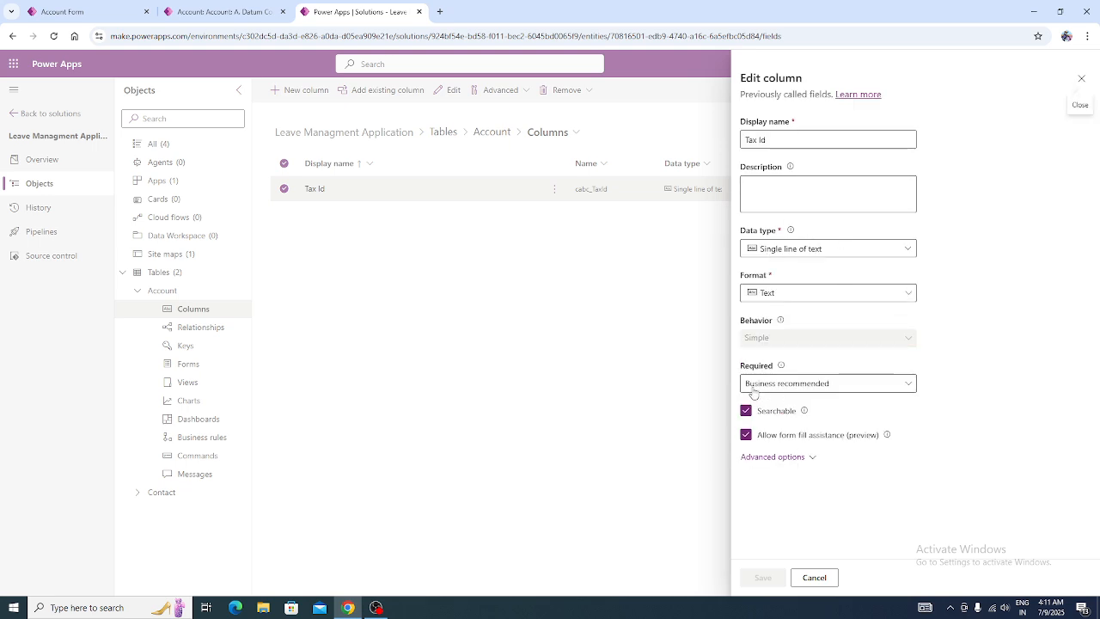
pyautogui.moveTo(754, 368); pyautogui.dragTo(775, 368)
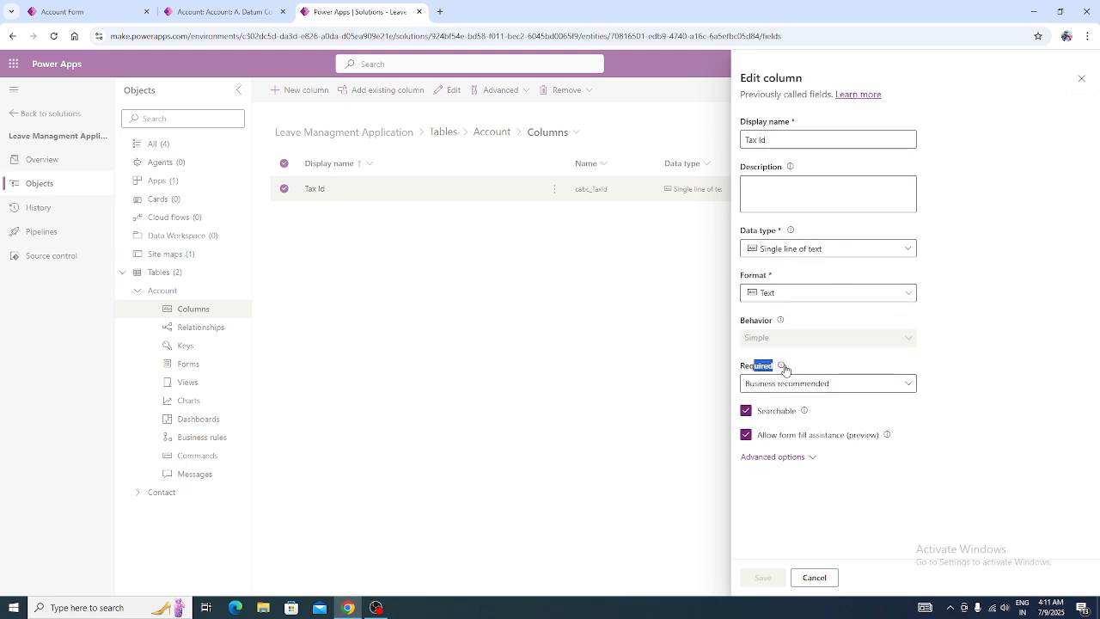
pyautogui.click(1025, 396)
# Compare the Tax Id requirement across the account record, form designer and column settings, and close the column settings.
pyautogui.click(222, 11)
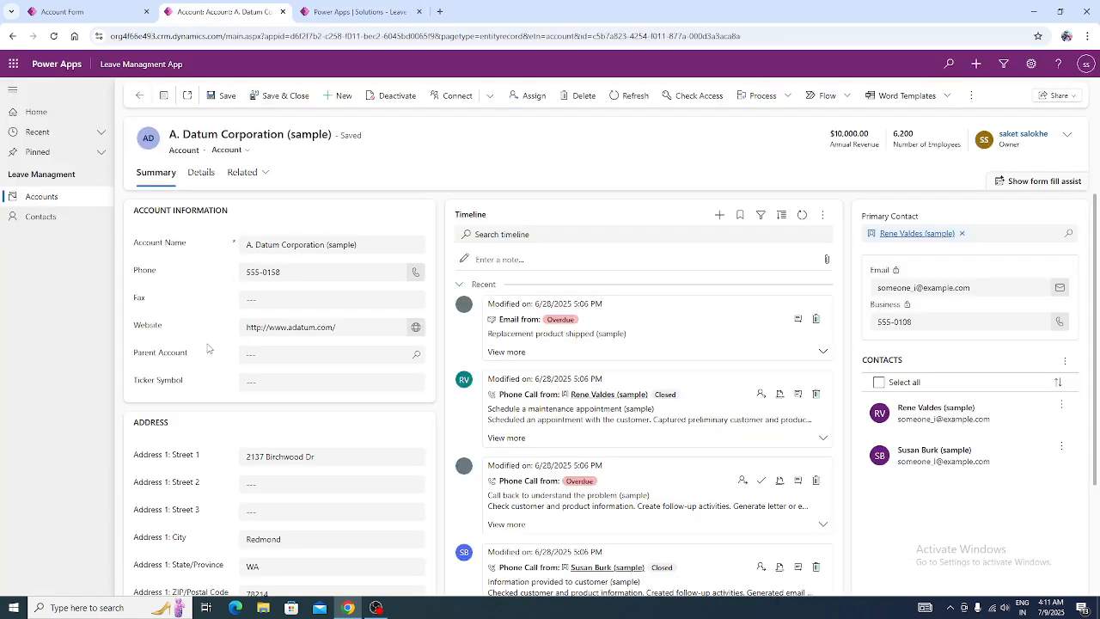
pyautogui.click(101, 14)
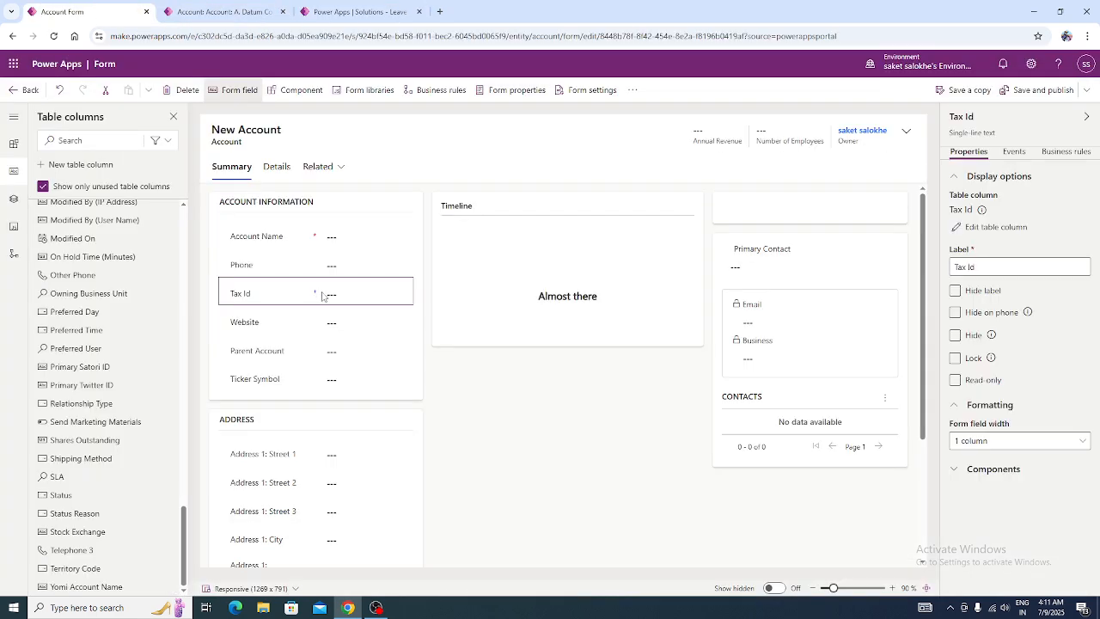
pyautogui.click(361, 11)
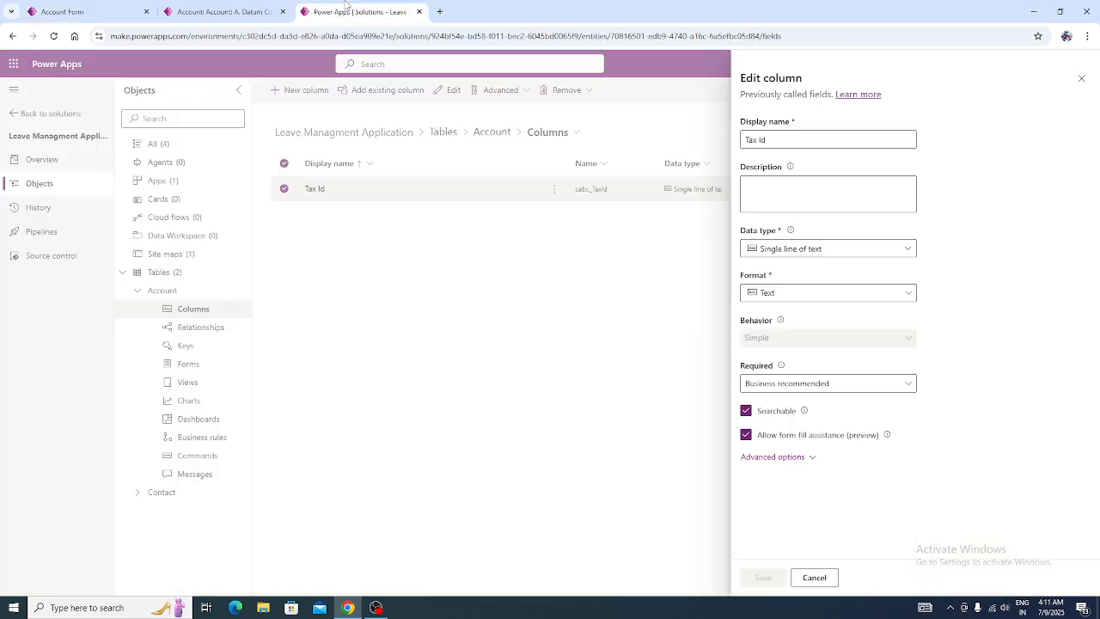
pyautogui.click(1084, 80)
pyautogui.click(62, 11)
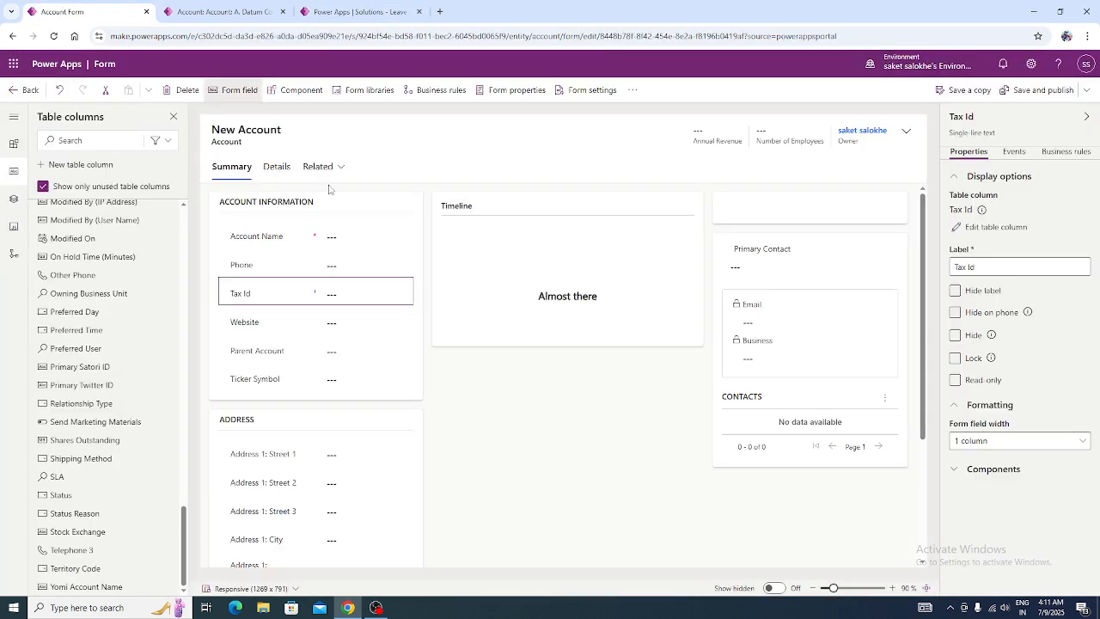
# Save and publish the Account form and reload the A. Datum Corporation (sample) record.
pyautogui.click(537, 419)
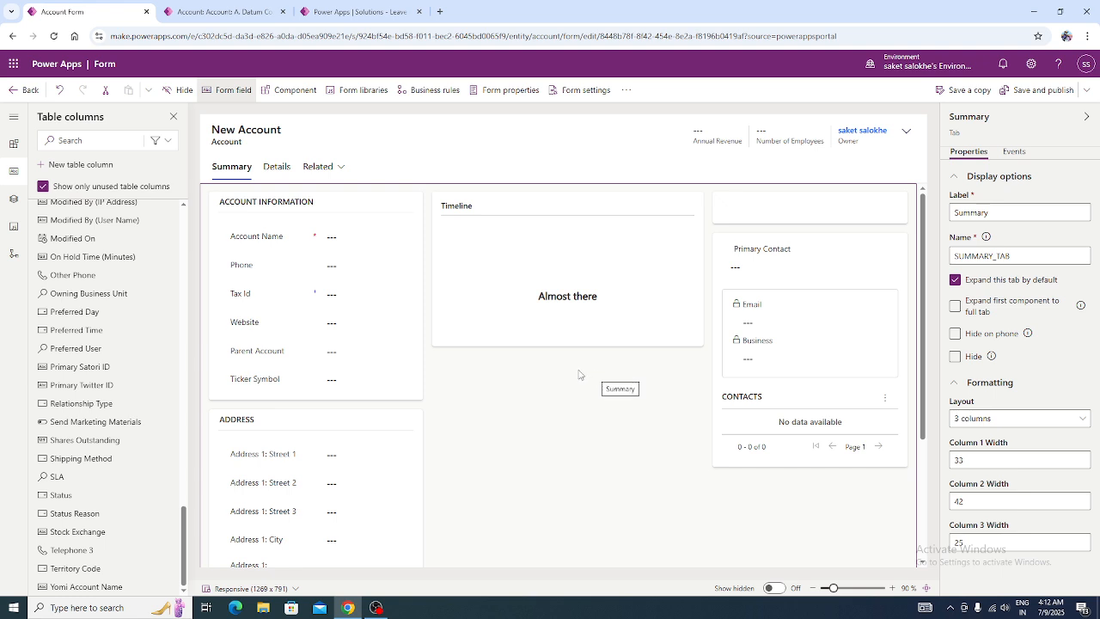
pyautogui.click(1040, 90)
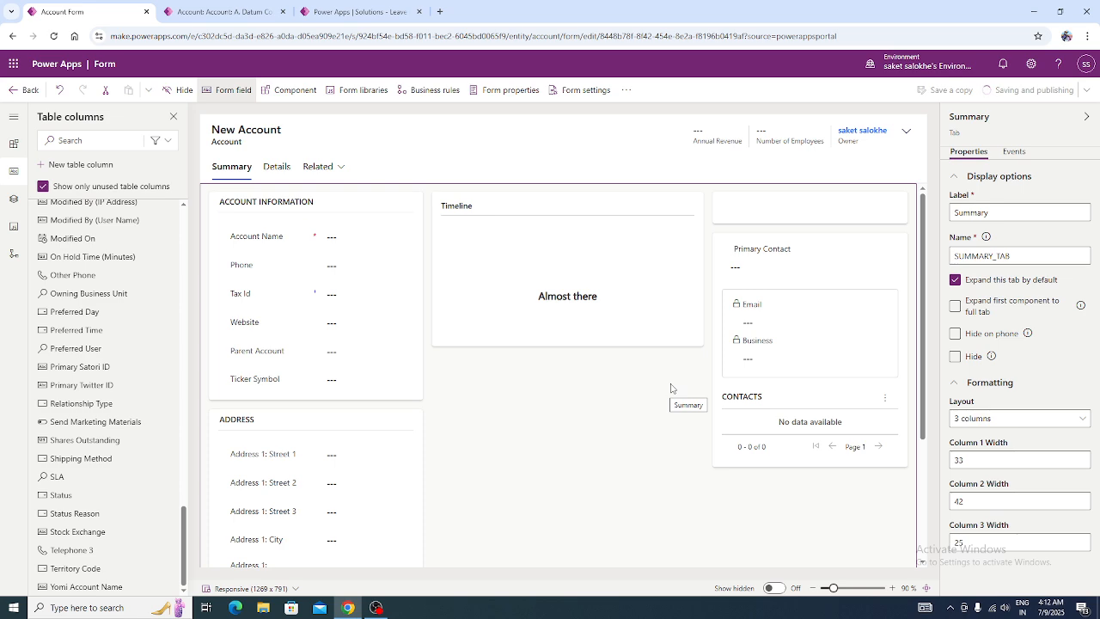
pyautogui.click(221, 11)
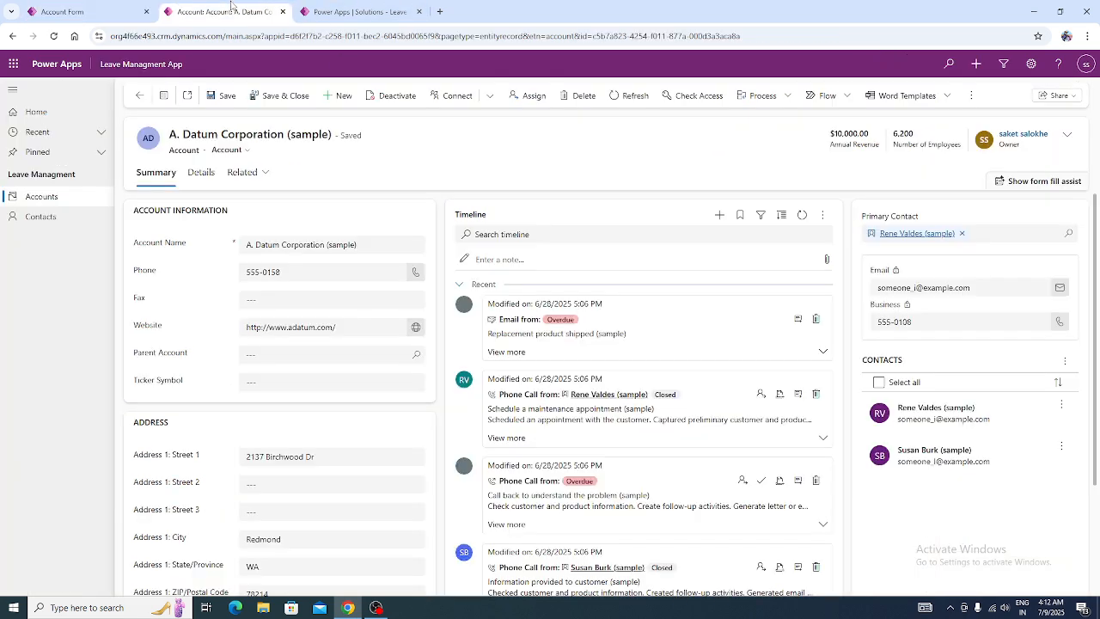
pyautogui.press('F5')
pyautogui.click(86, 11)
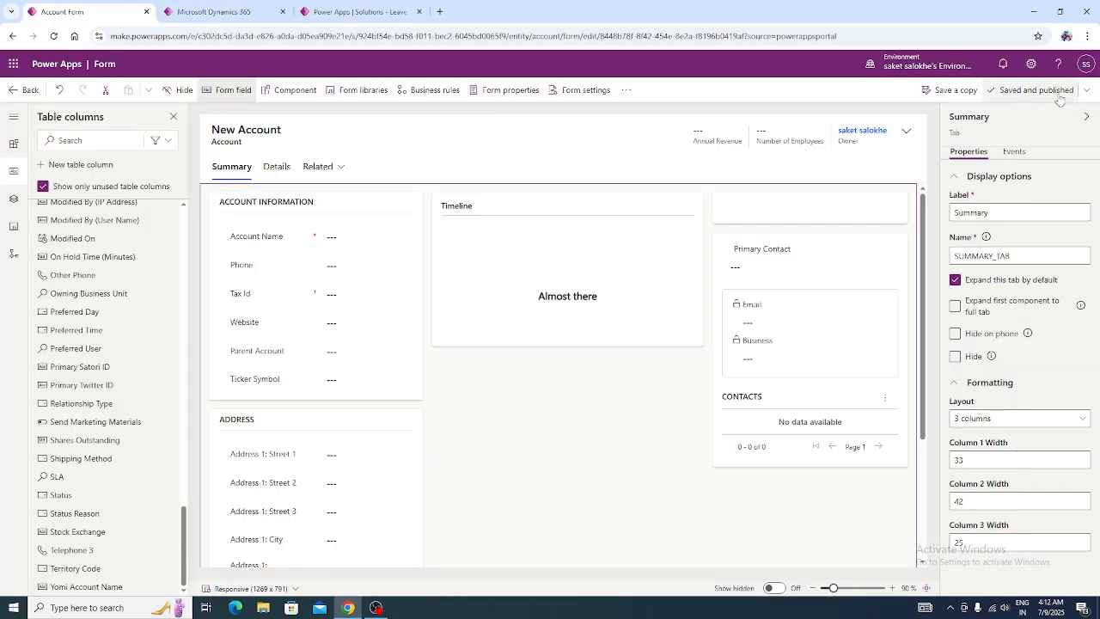
pyautogui.click(221, 10)
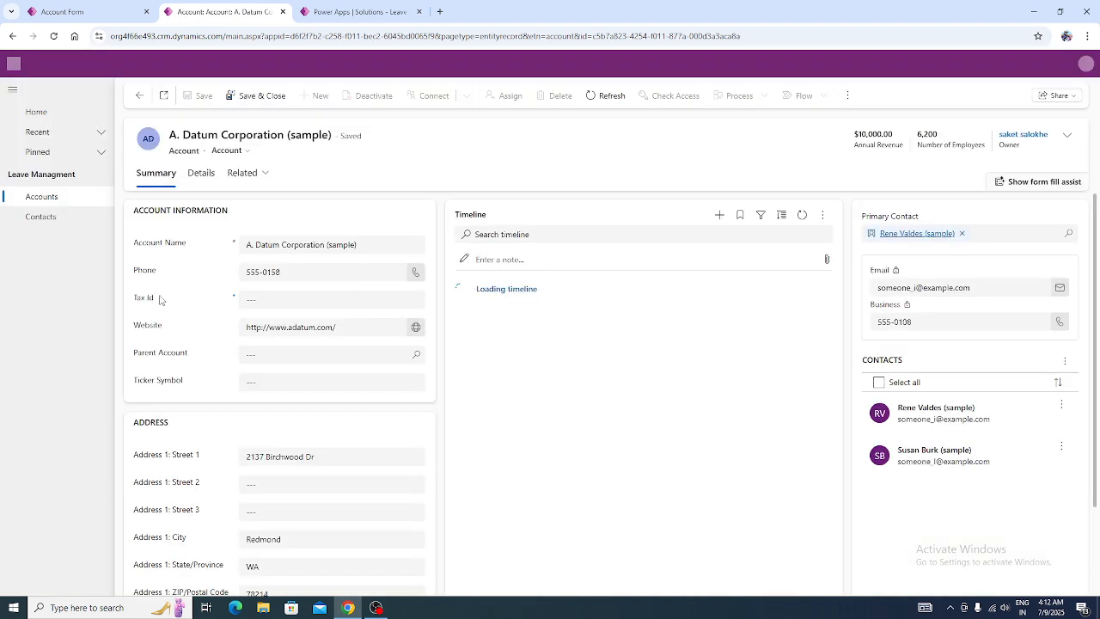
# Examine the Tax Id field on the A. Datum Corporation (sample) record and save the record with Tax Id empty.
pyautogui.moveTo(133, 301); pyautogui.dragTo(181, 301)
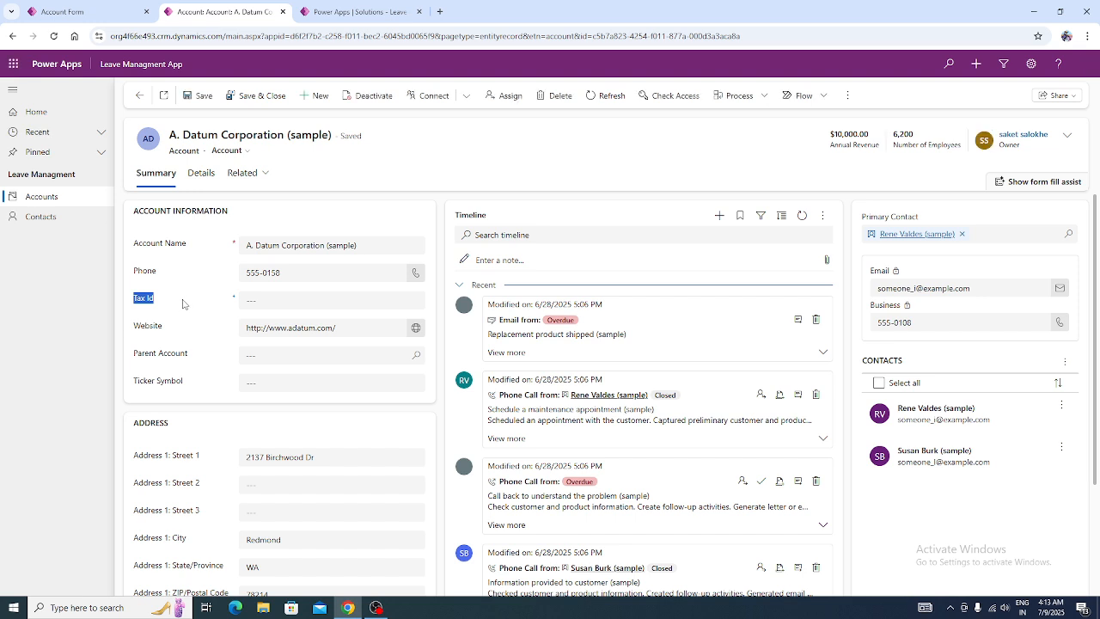
pyautogui.click(160, 305)
pyautogui.click(257, 300)
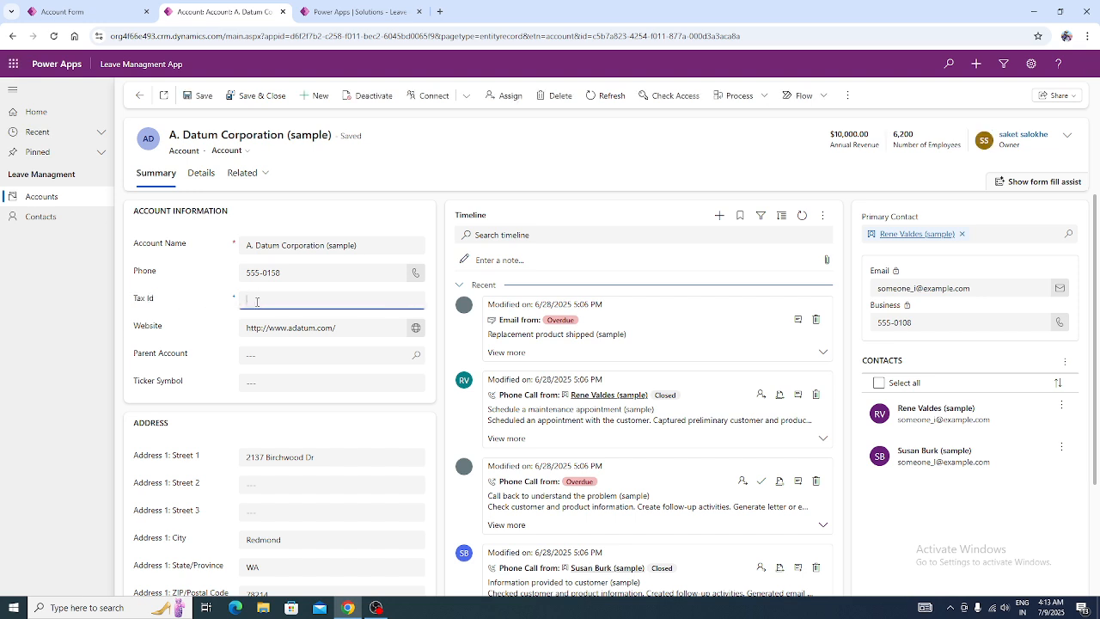
pyautogui.click(225, 307)
pyautogui.click(198, 100)
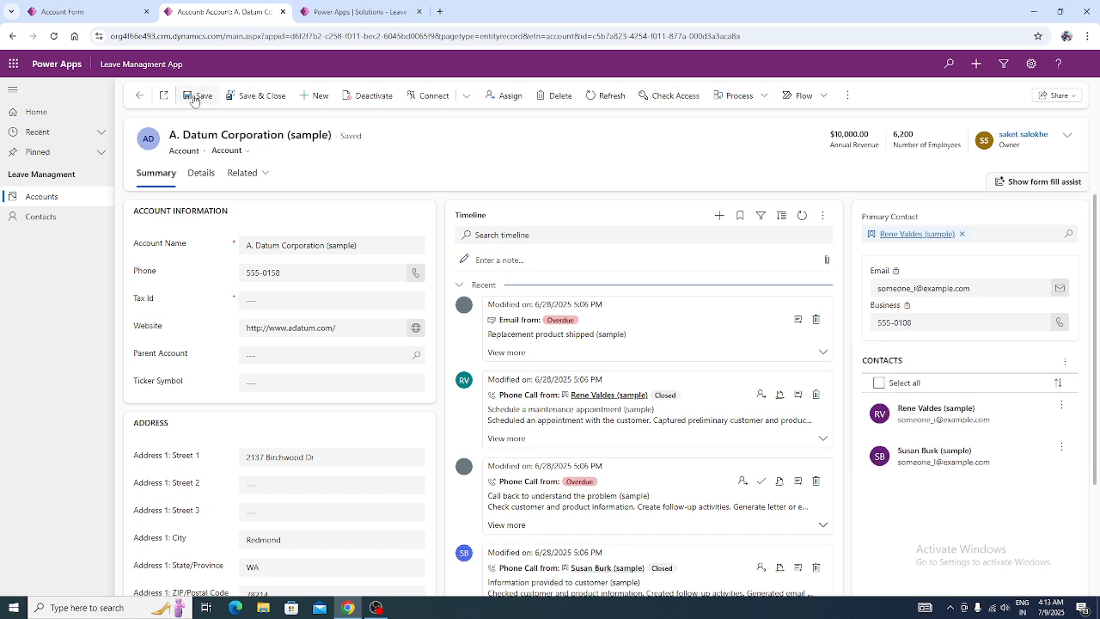
pyautogui.scroll(-2, 210, 290)
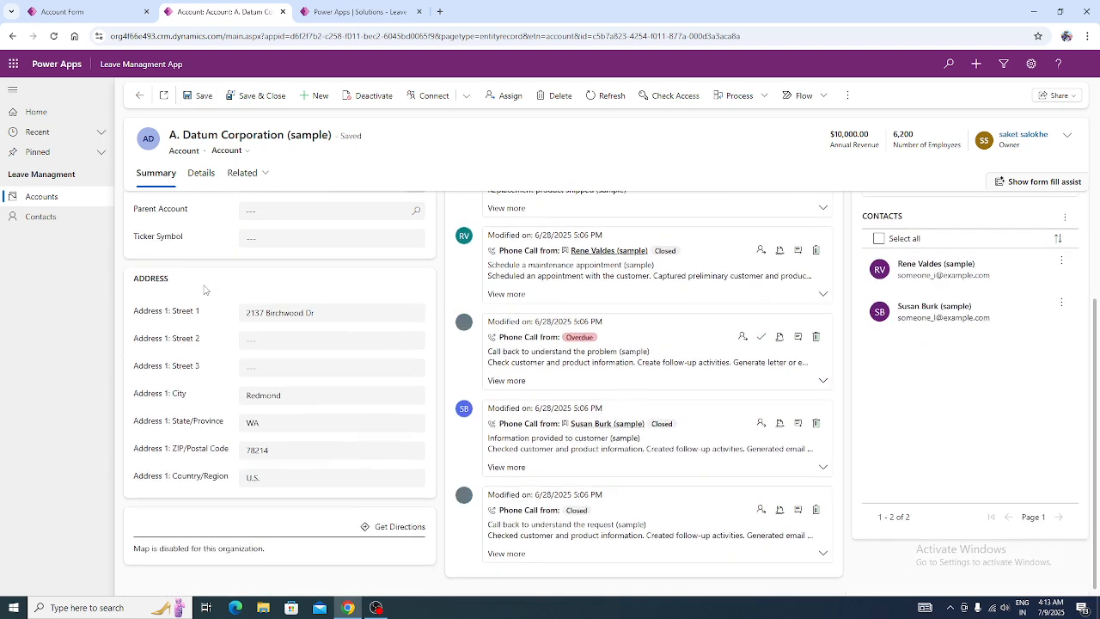
pyautogui.scroll(2, 210, 290)
# Enter "sfdf" as the Tax Id and save the record, and save it again with Tax Id cleared.
pyautogui.click(266, 300)
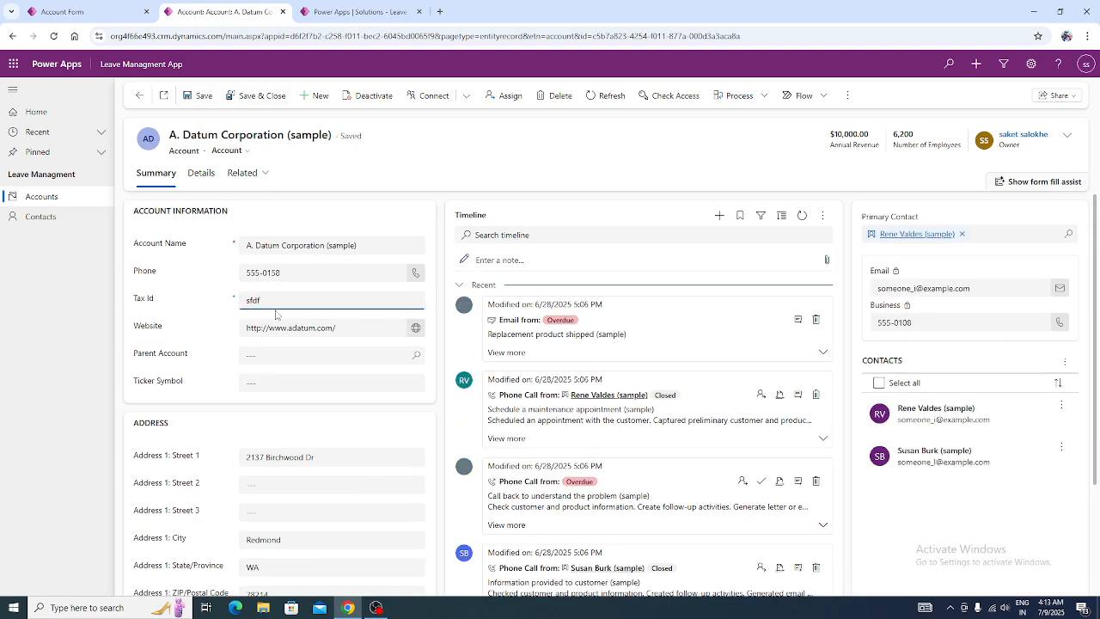
pyautogui.click(194, 95)
pyautogui.click(266, 301)
pyautogui.press('BackSpace')
pyautogui.click(218, 316)
pyautogui.click(194, 100)
# Clear the Account Name and try to save the record without it.
pyautogui.moveTo(216, 248); pyautogui.dragTo(147, 248)
pyautogui.click(233, 245)
pyautogui.moveTo(368, 245); pyautogui.dragTo(195, 248)
pyautogui.press('BackSpace')
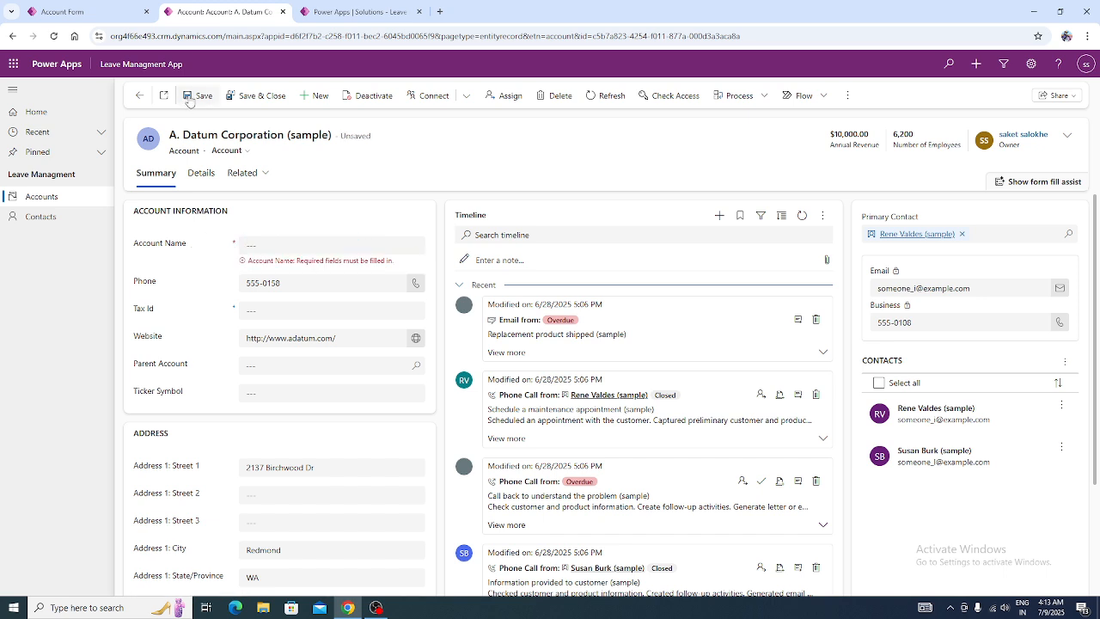
pyautogui.click(189, 96)
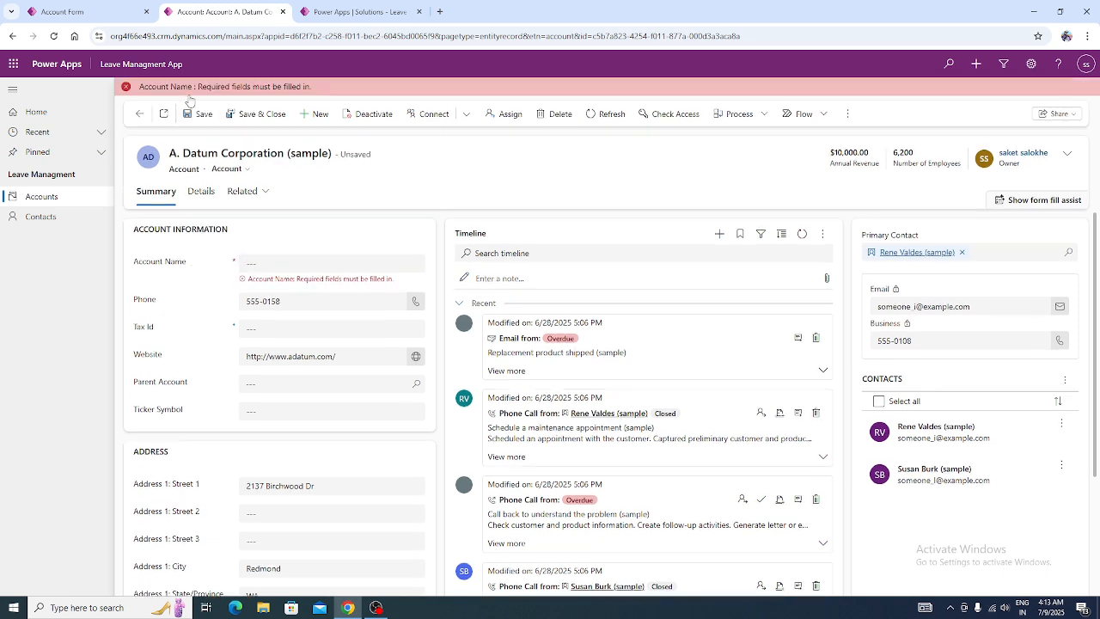
# Set the Account Name to "Fabrikam, Inc. (sample)" and save the record.
pyautogui.click(267, 263)
pyautogui.click(340, 289)
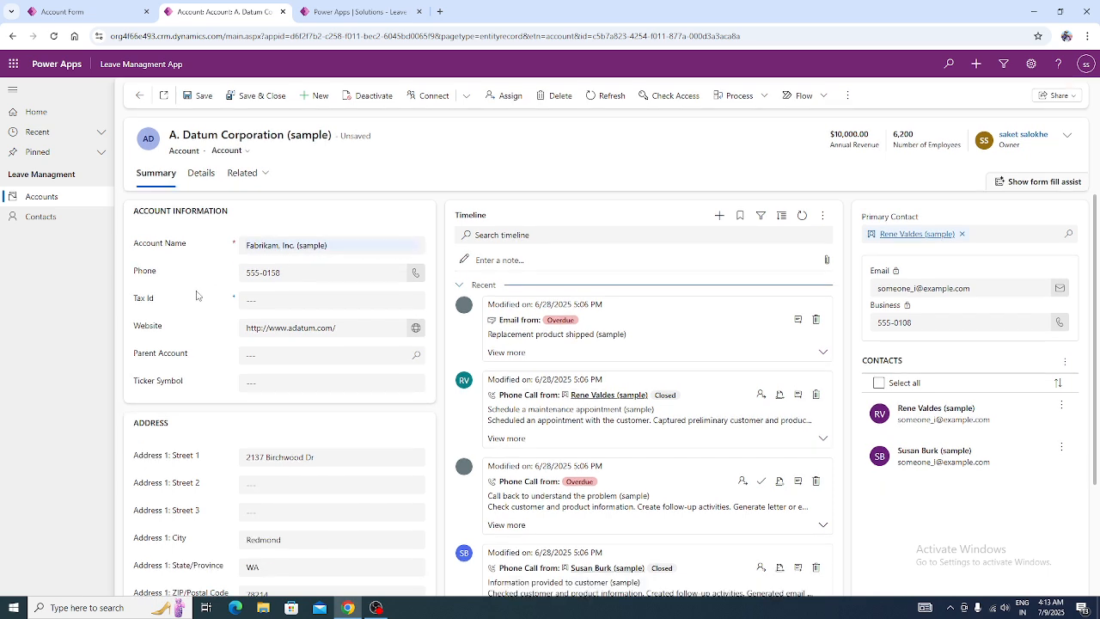
pyautogui.click(190, 96)
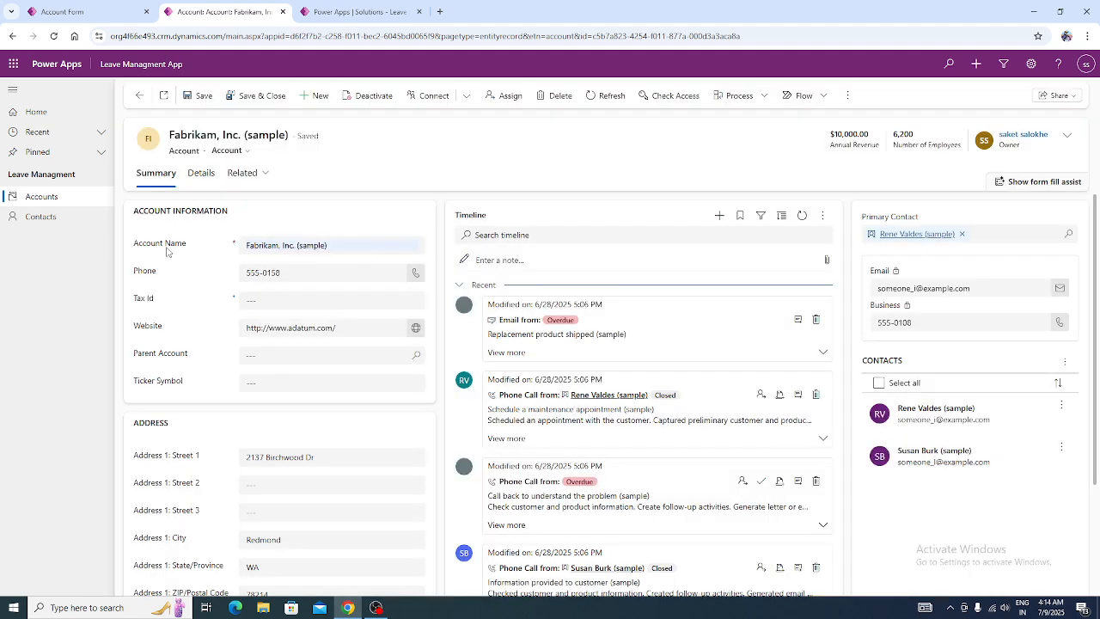
# Compare the required marker of Account Name with the marker of Tax Id and review the rest of the record's form.
pyautogui.moveTo(133, 244); pyautogui.dragTo(232, 246)
pyautogui.click(229, 255)
pyautogui.click(292, 304)
pyautogui.click(220, 305)
pyautogui.click(262, 299)
pyautogui.click(238, 299)
pyautogui.scroll(-3, 199, 338)
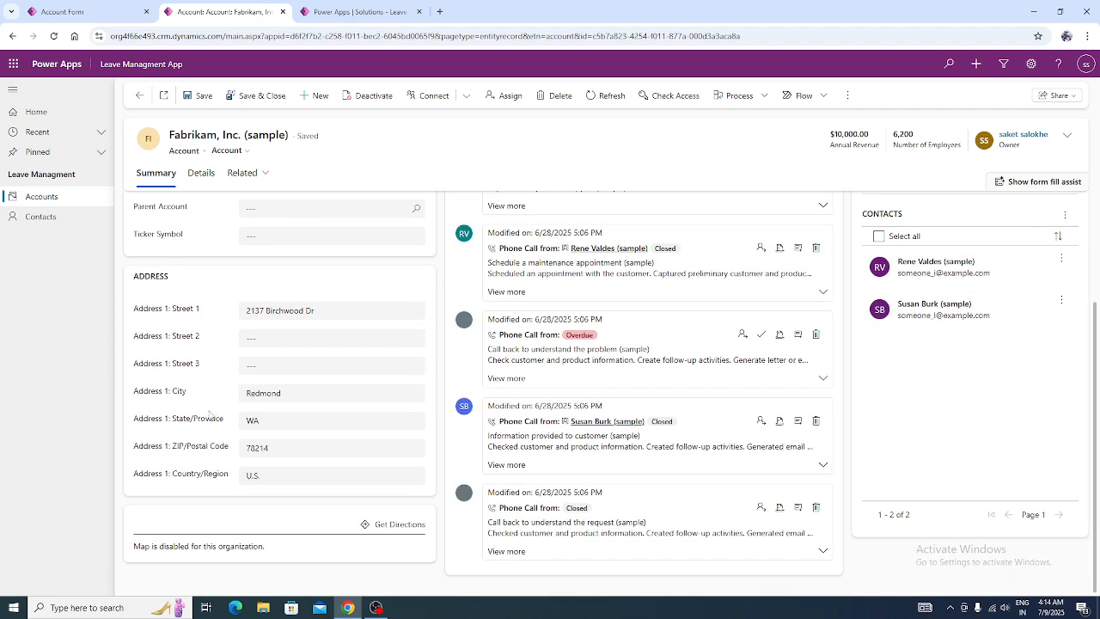
pyautogui.scroll(3, 213, 419)
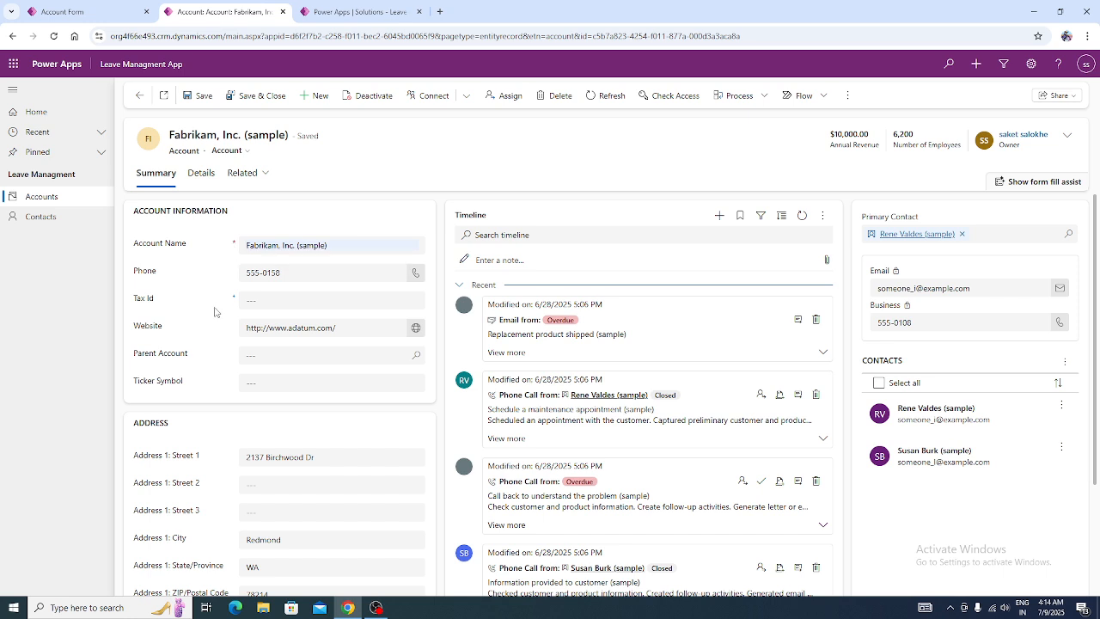
# Change the Account table's Tax Id column to Business required and save the column.
pyautogui.moveTo(134, 299); pyautogui.dragTo(157, 305)
pyautogui.click(342, 12)
pyautogui.click(556, 190)
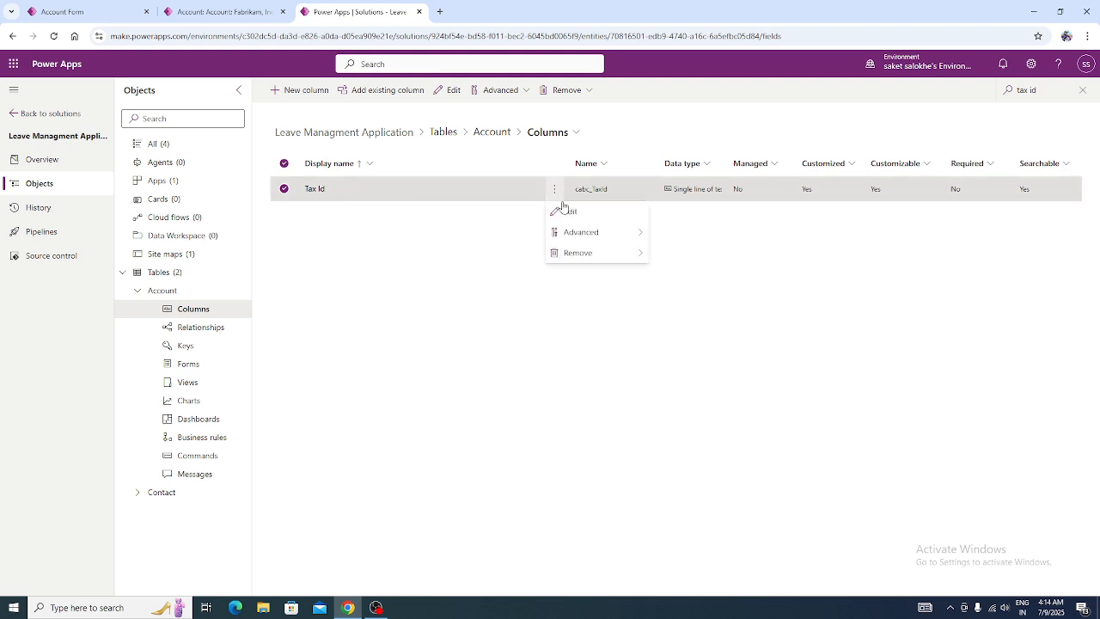
pyautogui.click(569, 212)
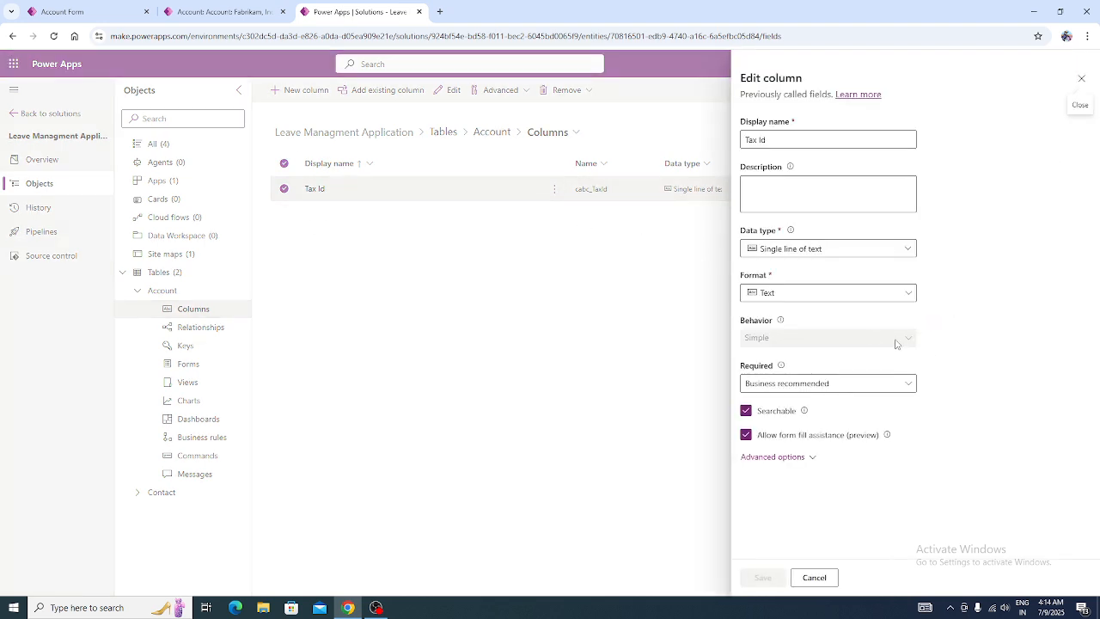
pyautogui.click(834, 385)
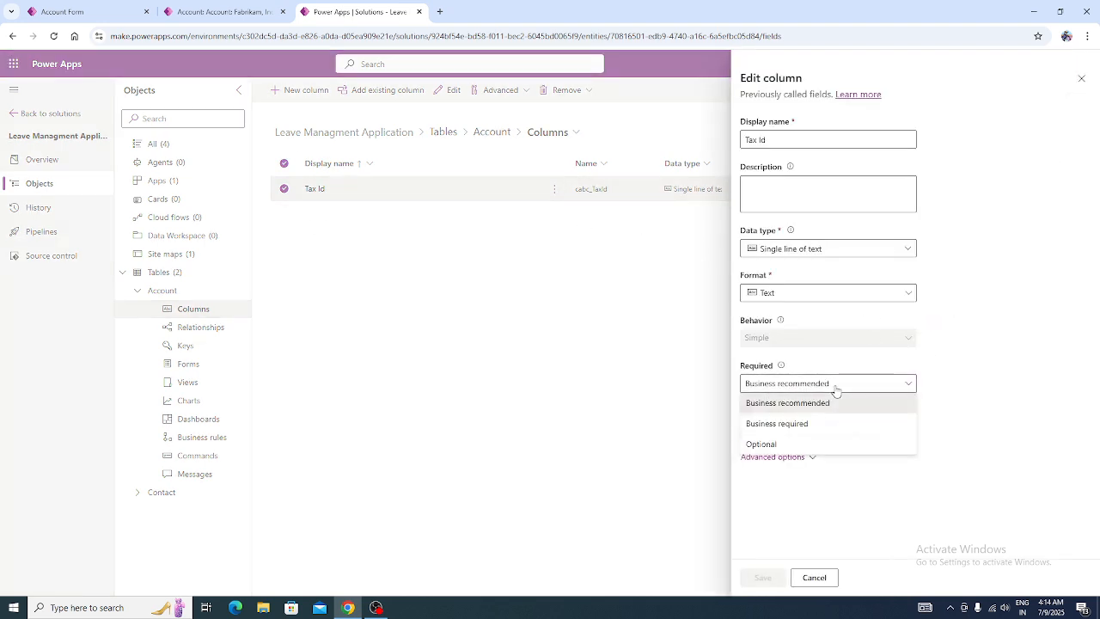
pyautogui.click(810, 430)
pyautogui.click(762, 578)
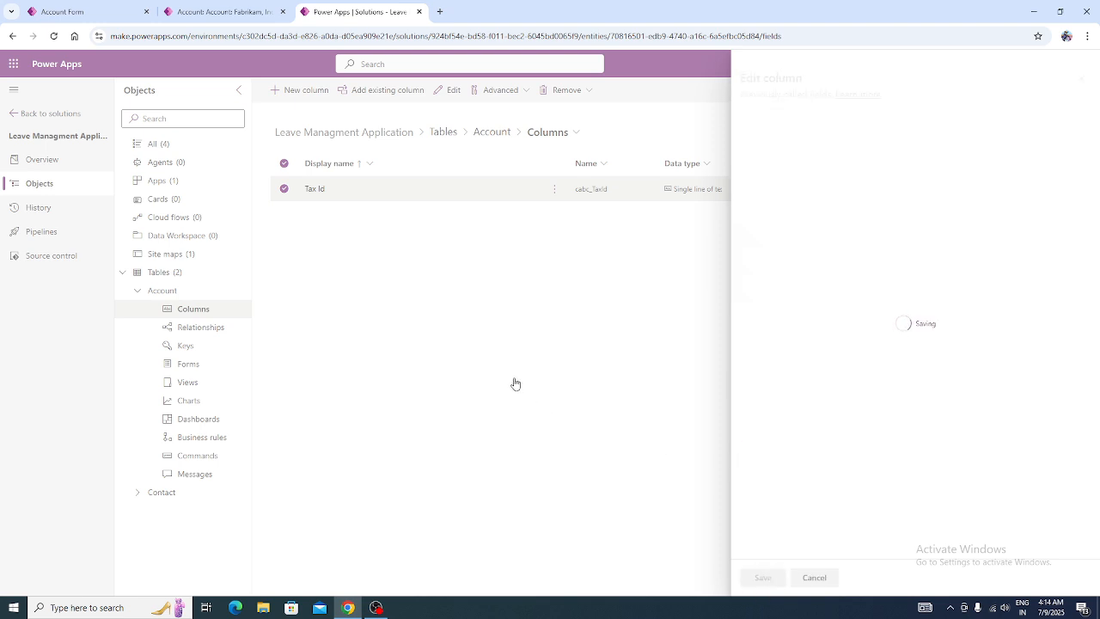
# Reload the Fabrikam, Inc. (sample) account record and check the required marker of Tax Id.
pyautogui.click(208, 10)
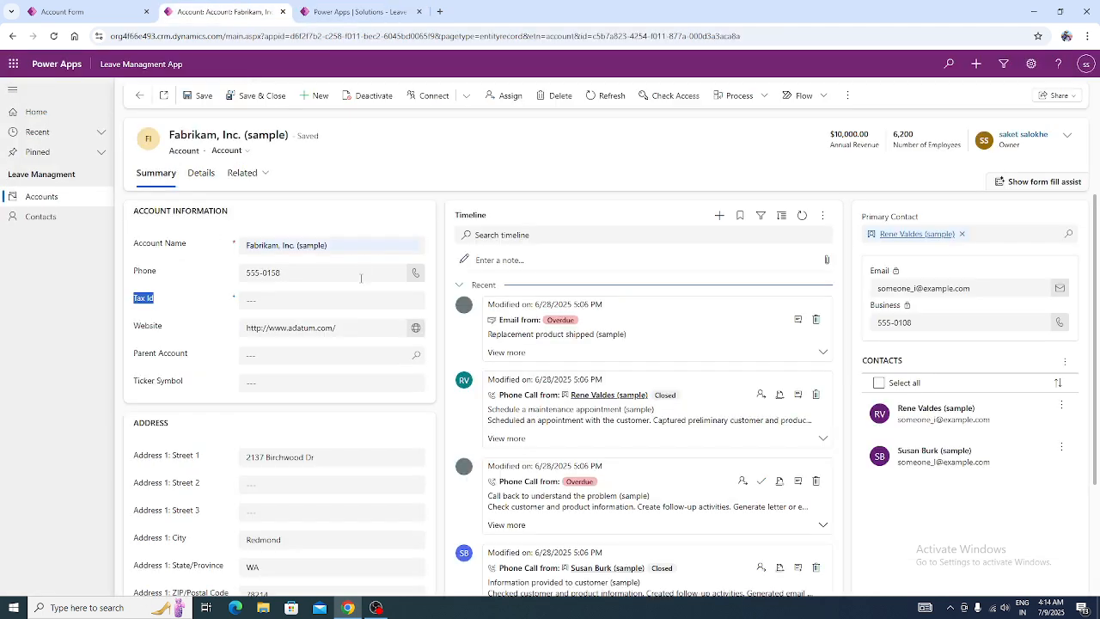
pyautogui.press('F5')
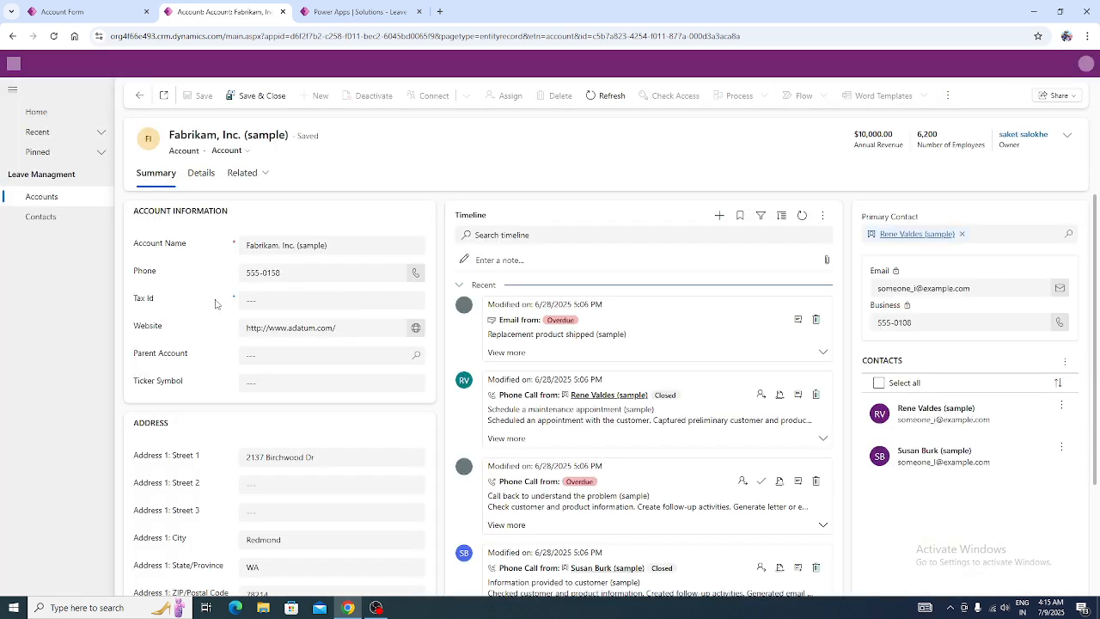
pyautogui.press('F5')
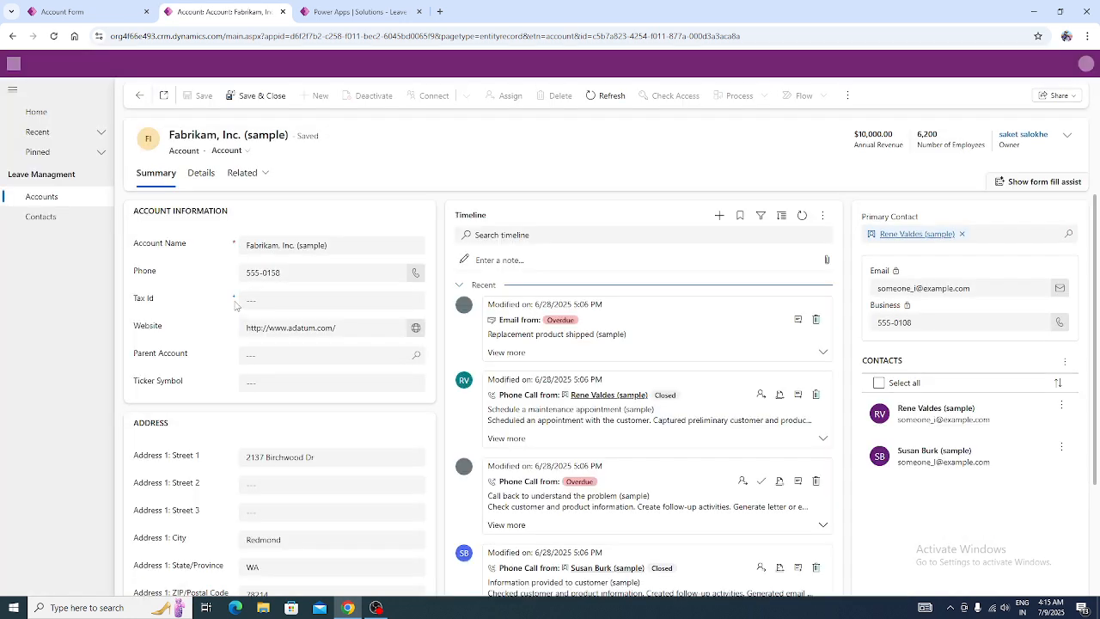
# Leave the form editor and publish all customizations from the Leave Managment Application solution, waiting until publishing completes.
pyautogui.click(128, 14)
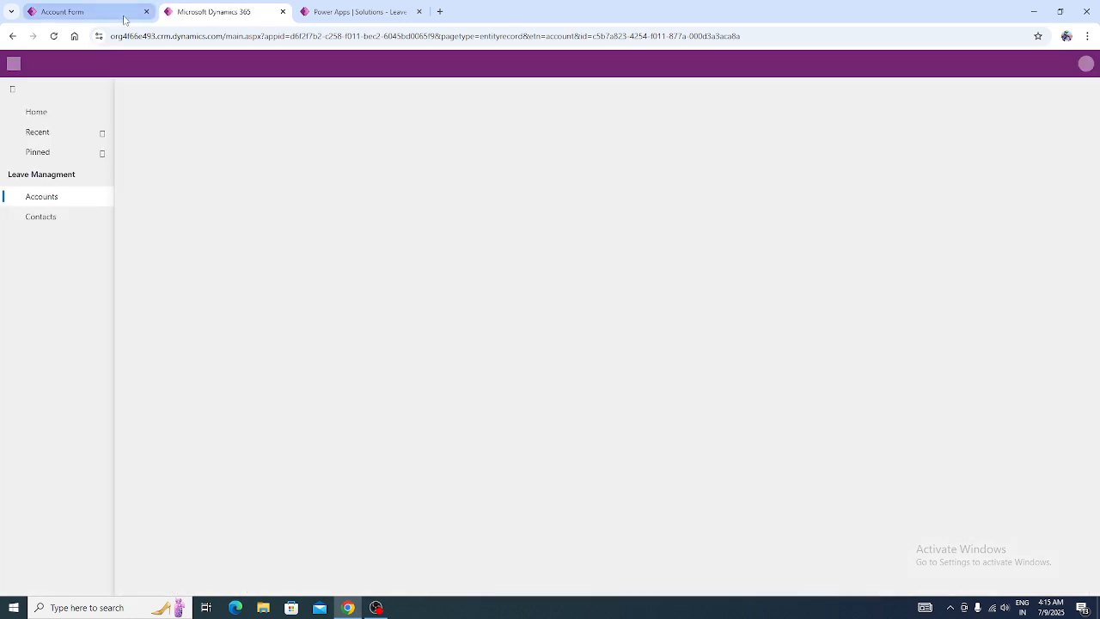
pyautogui.click(23, 90)
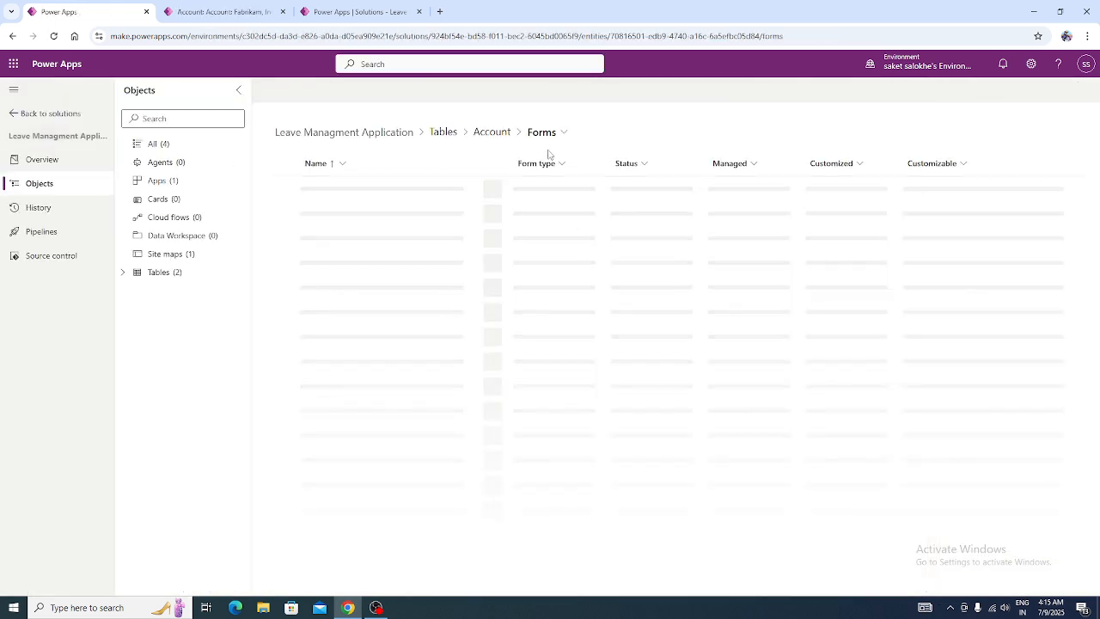
pyautogui.click(626, 93)
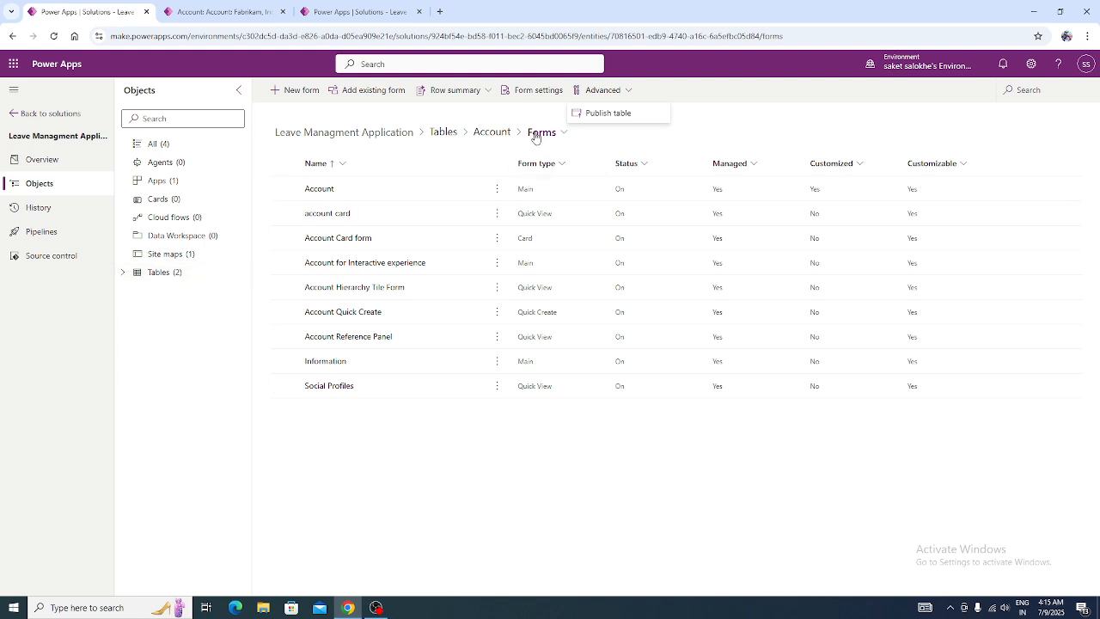
pyautogui.click(515, 113)
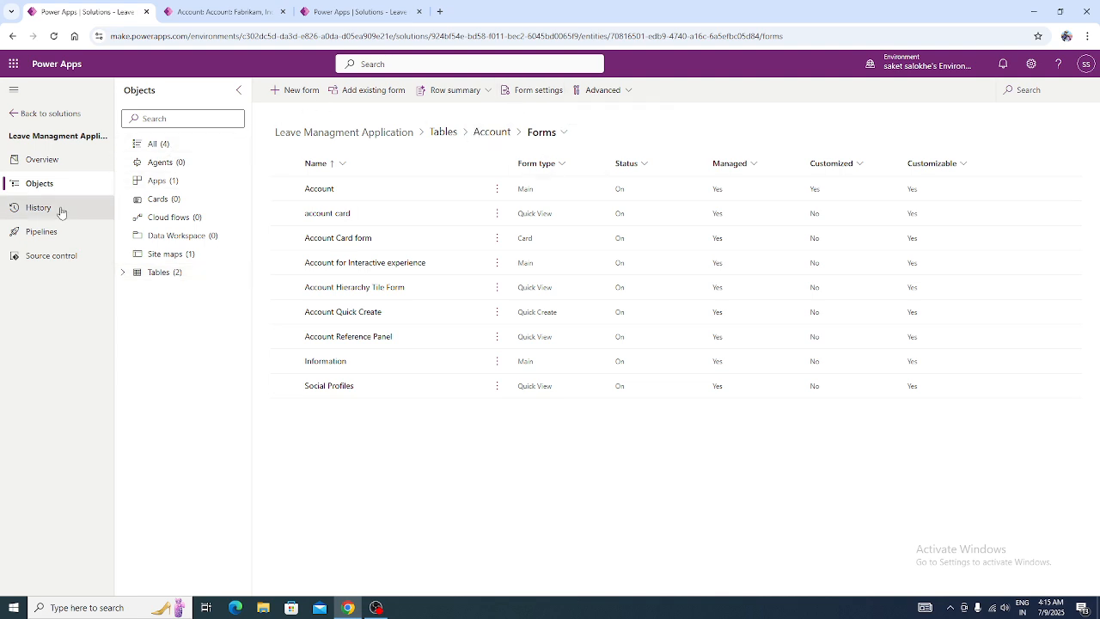
pyautogui.click(24, 118)
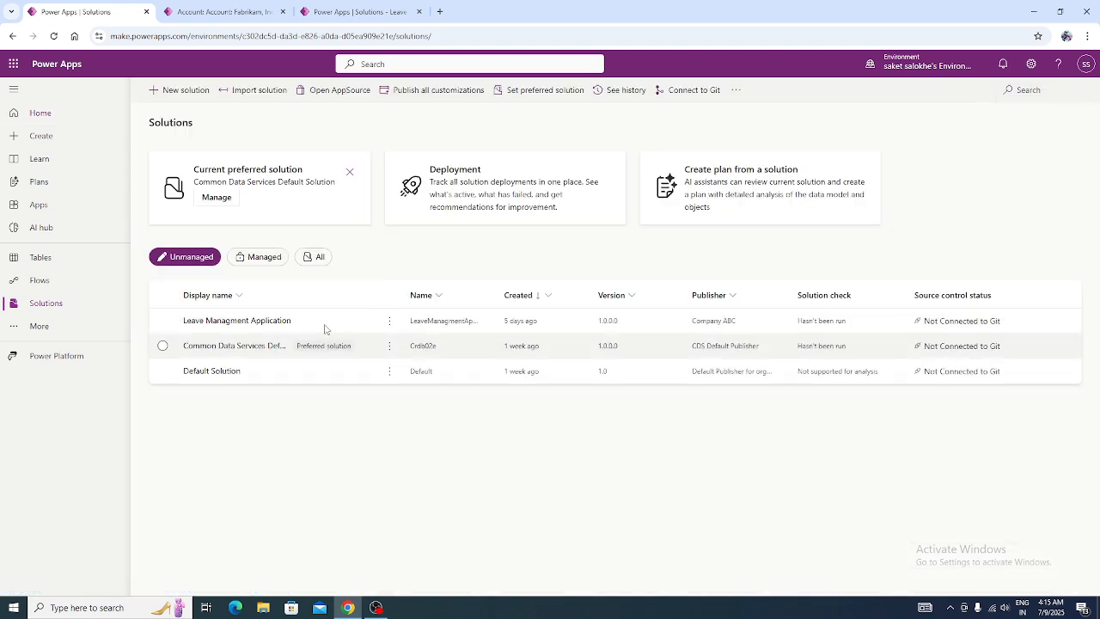
pyautogui.click(269, 322)
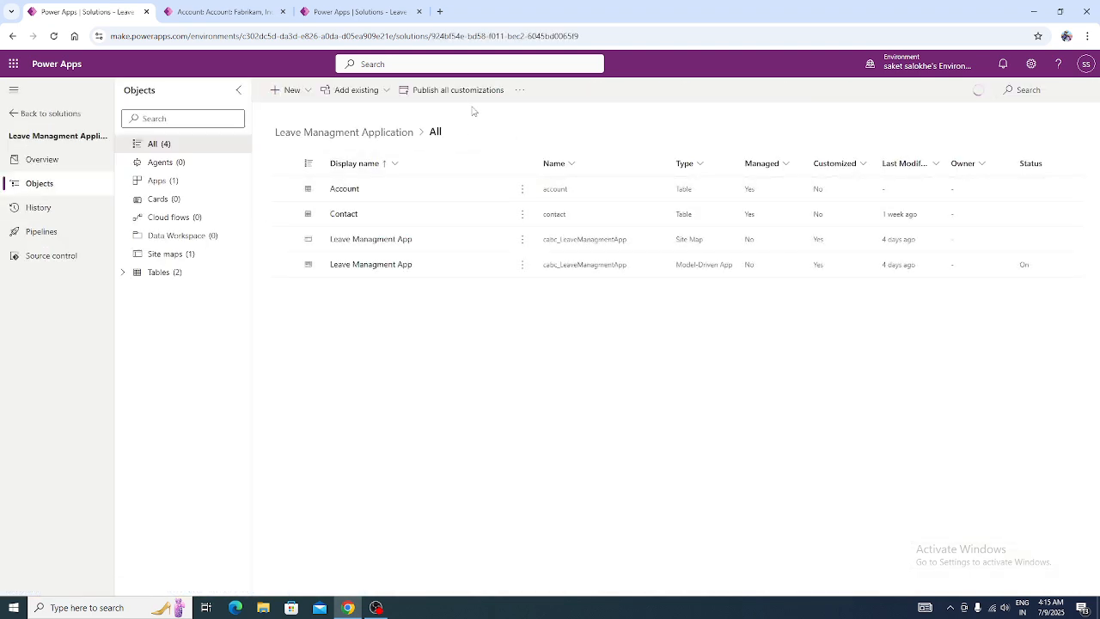
pyautogui.click(445, 93)
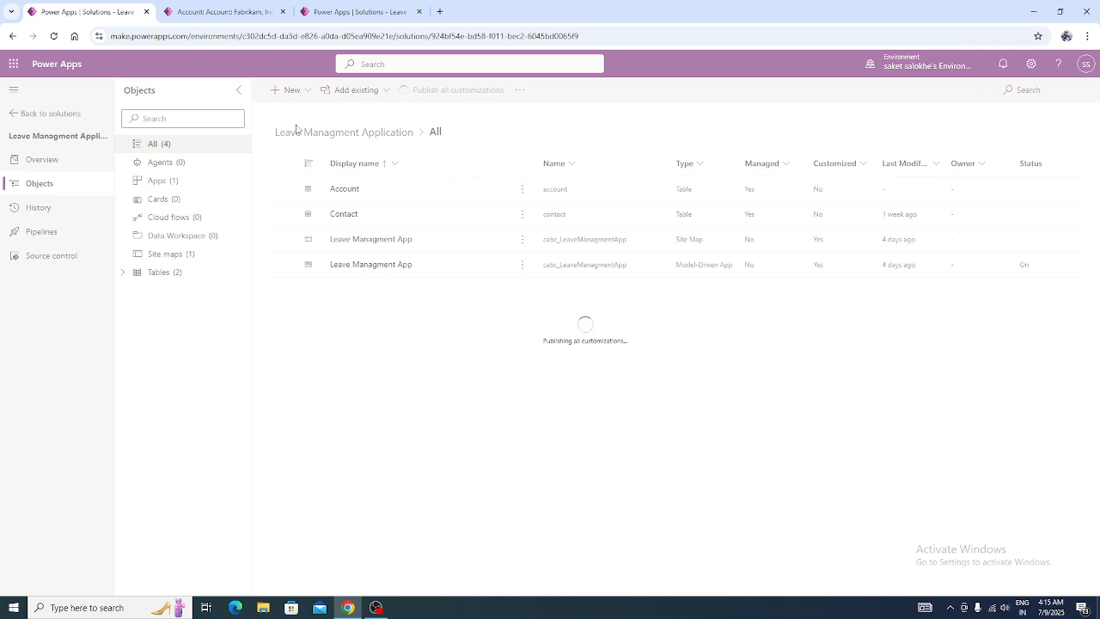
pyautogui.click(229, 10)
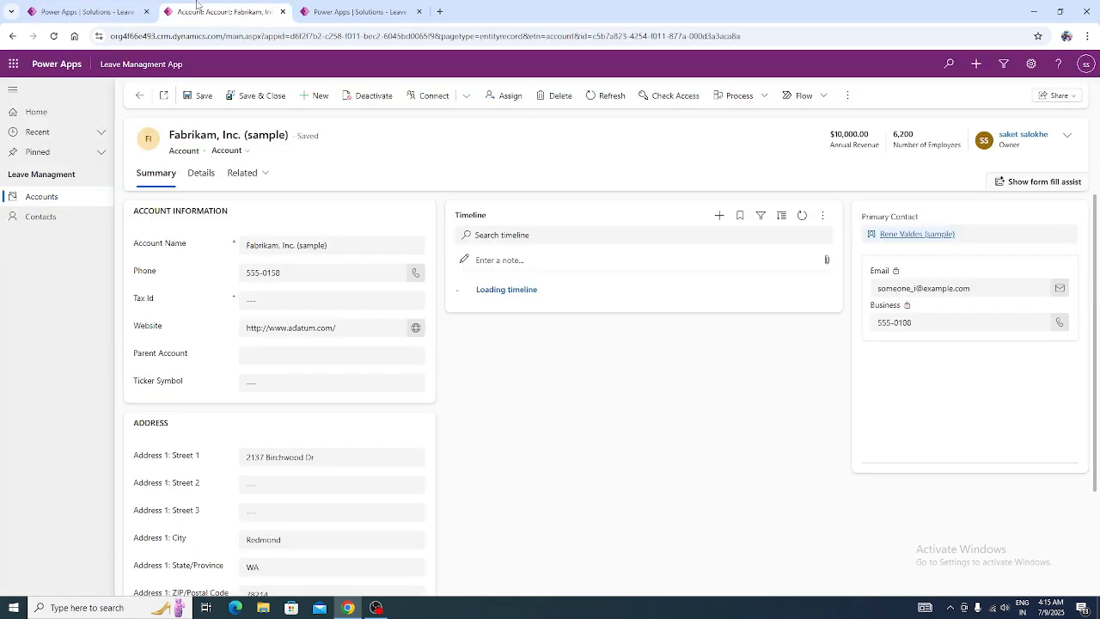
pyautogui.click(120, 12)
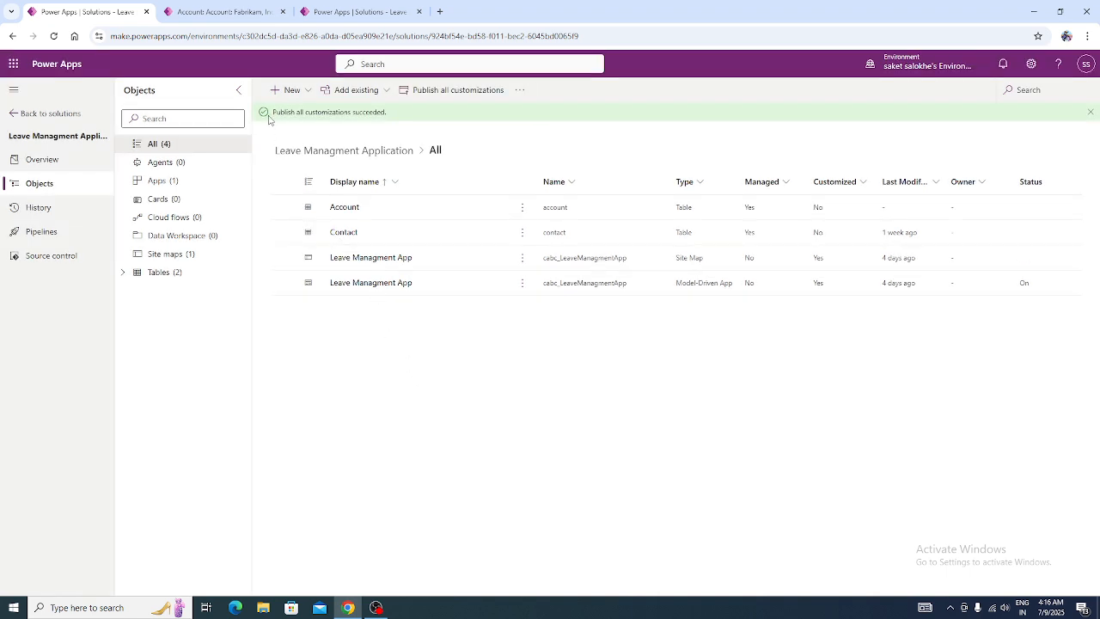
pyautogui.moveTo(275, 112); pyautogui.dragTo(411, 113)
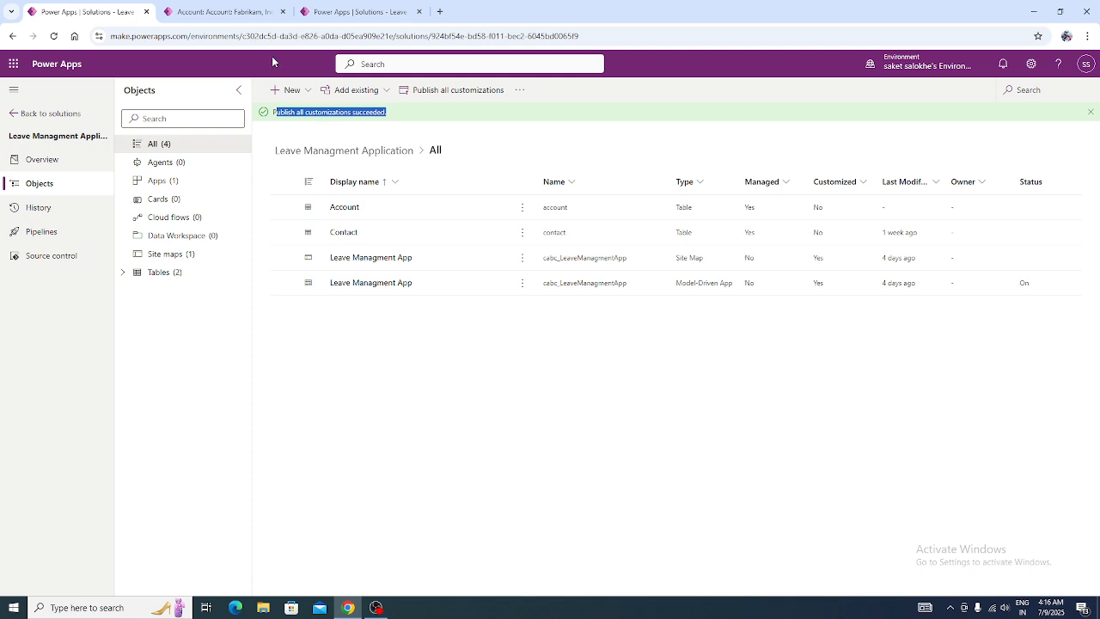
# Reload the Fabrikam, Inc. (sample) account record and try to save it with Tax Id empty.
pyautogui.click(228, 12)
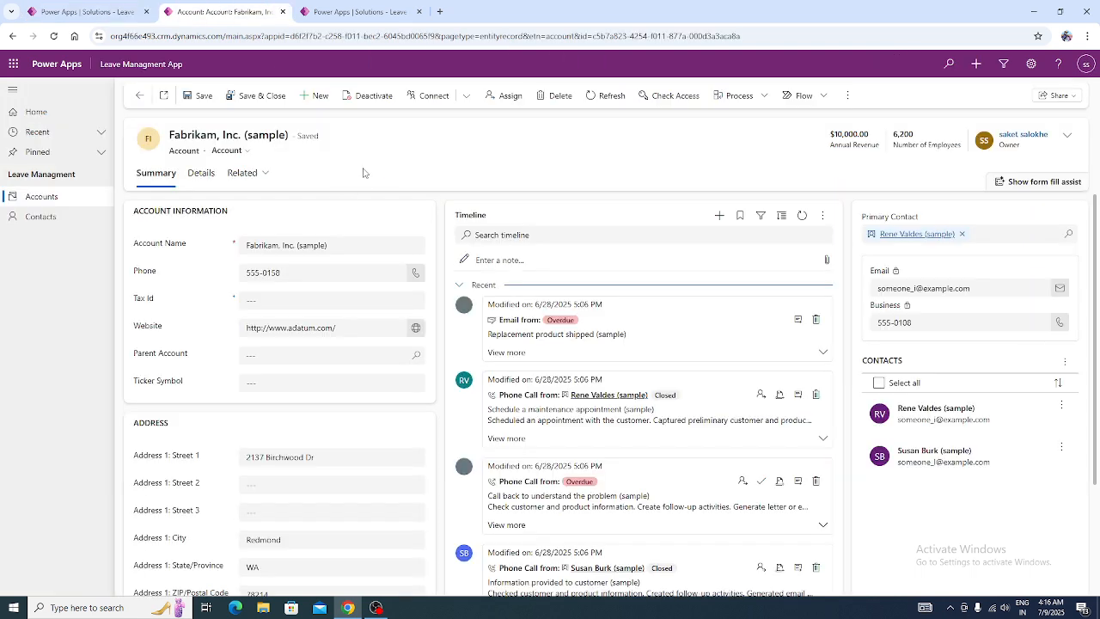
pyautogui.press('F5')
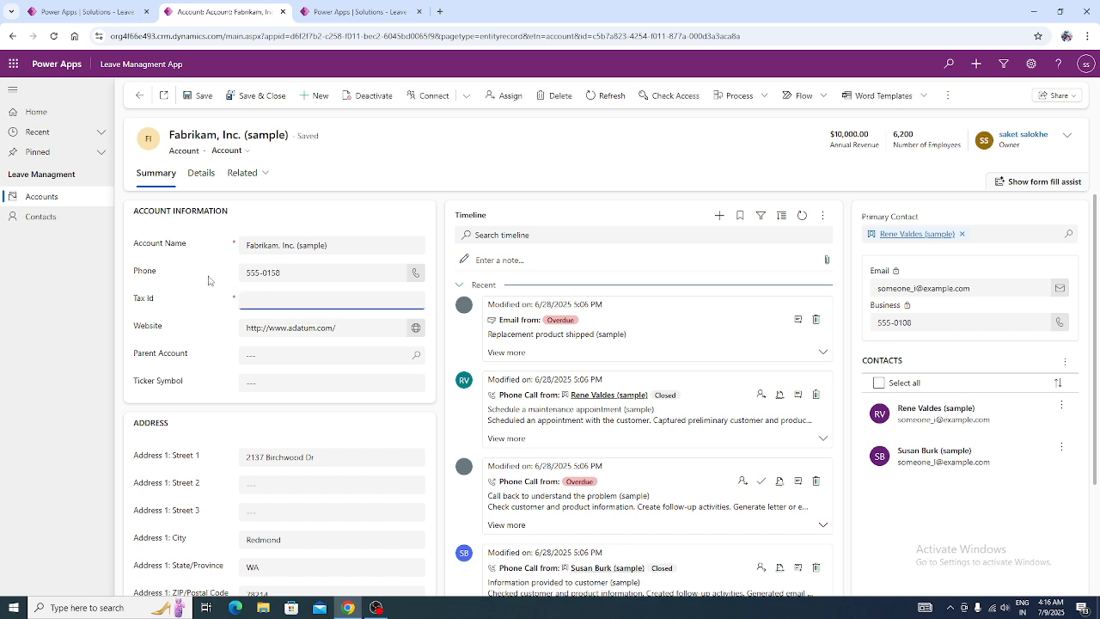
pyautogui.click(200, 95)
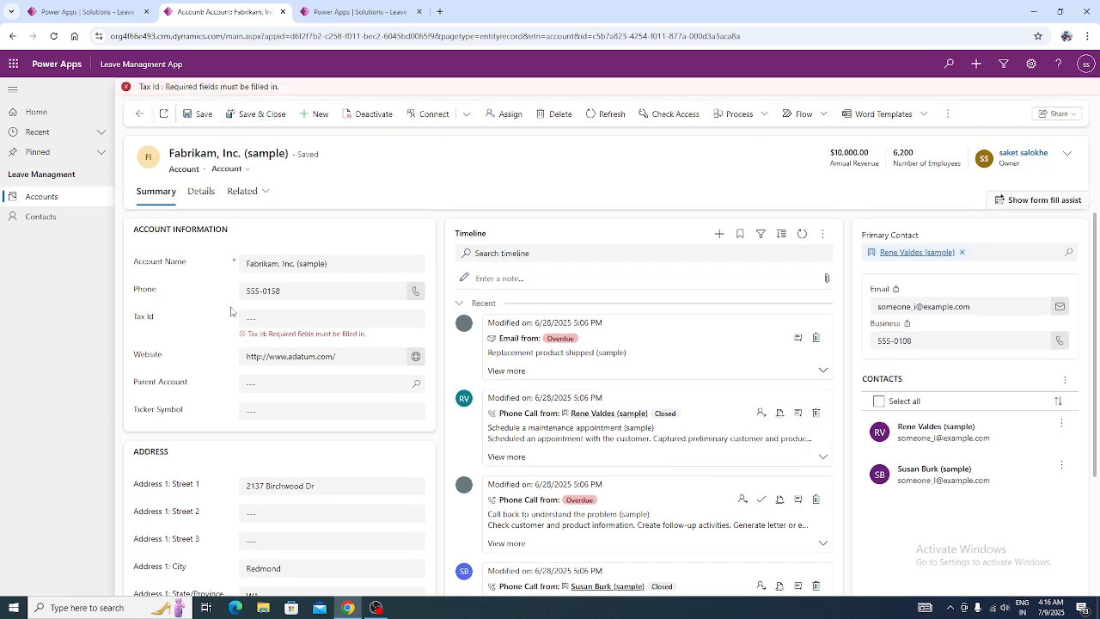
# Fill in the account's Tax Id with a sample value and save the record.
pyautogui.click(264, 322)
pyautogui.write('saket22')
pyautogui.click(188, 116)
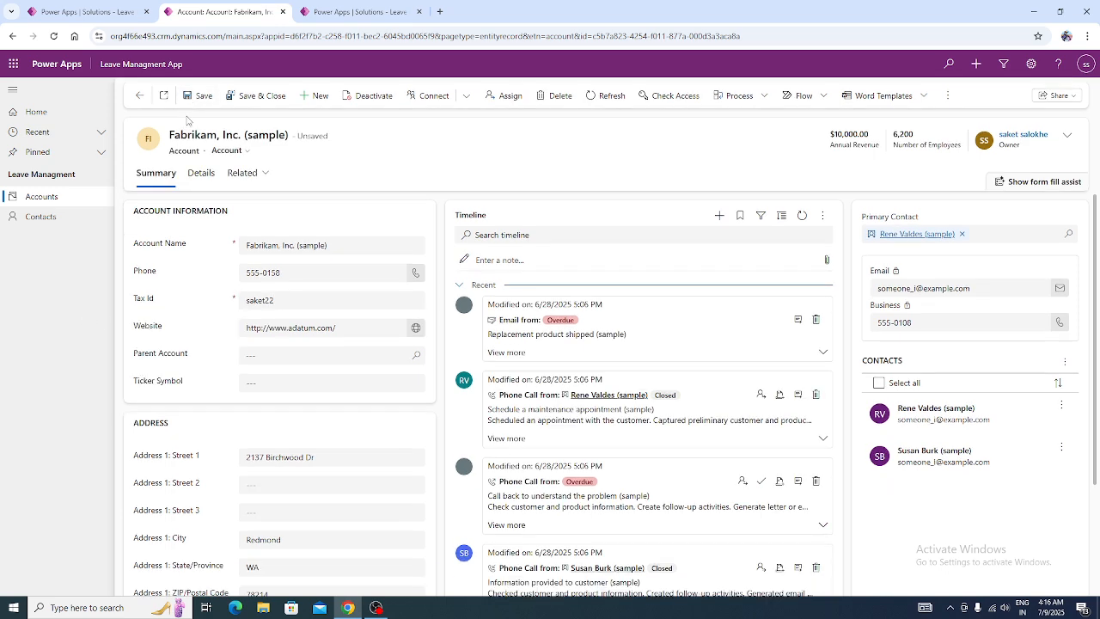